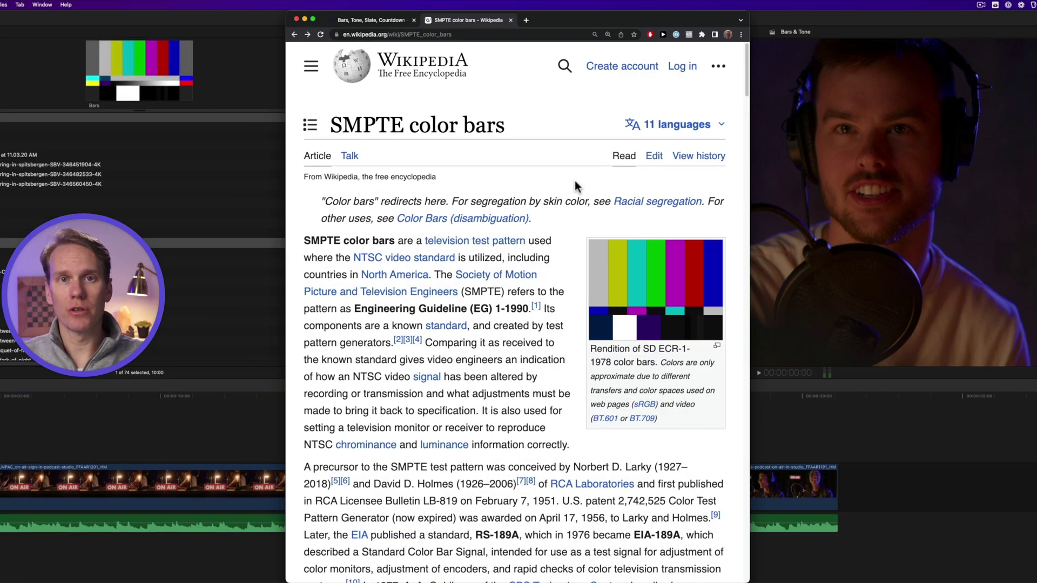
Scroll the Wikipedia colour-bars article and select the year 1978 in the caption
{"action": "left_click", "coordinate": [555, 137]}
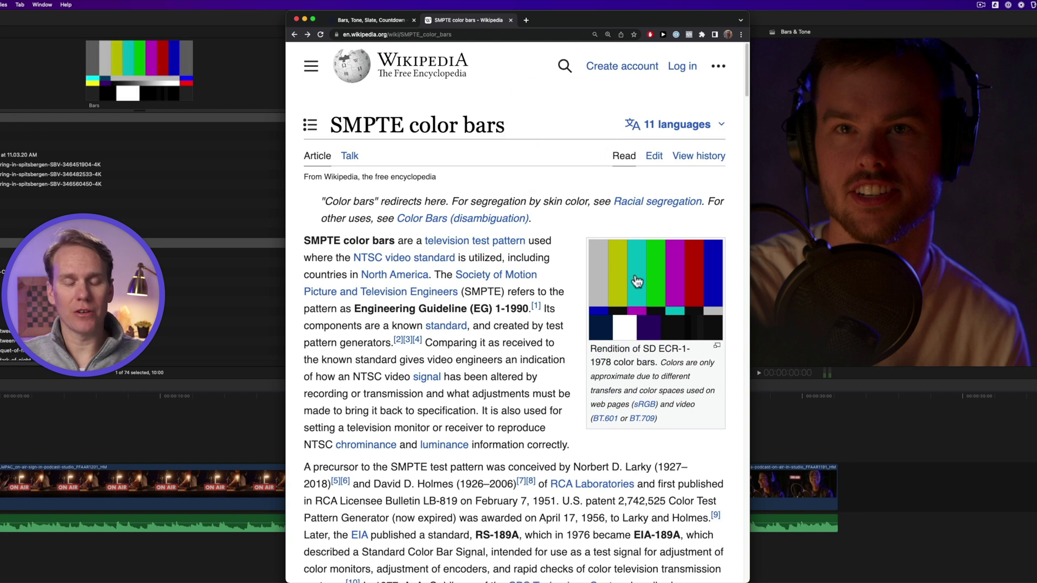
{"action": "left_click", "coordinate": [536, 182]}
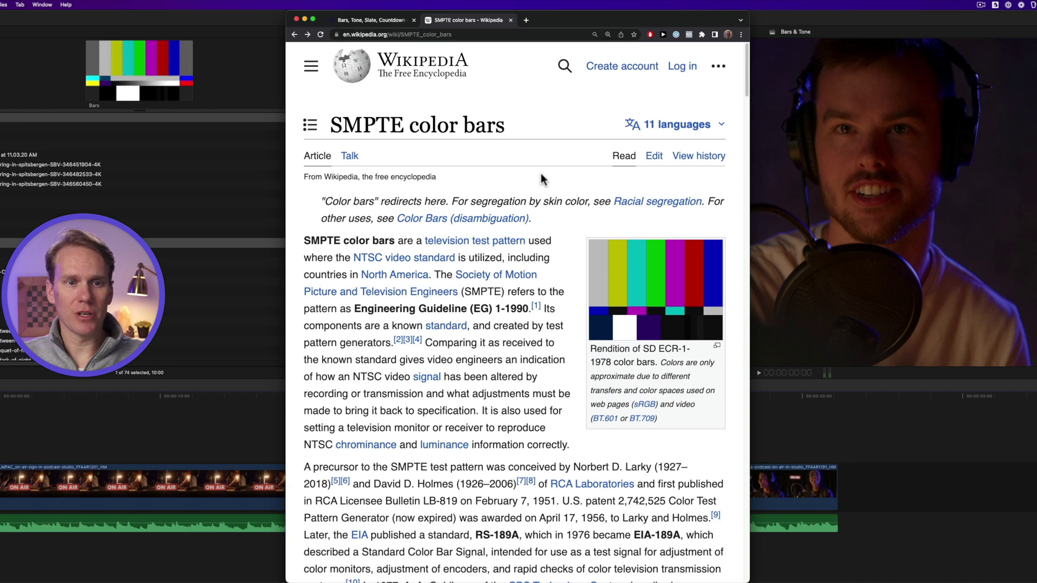
{"action": "scroll", "coordinate": [543, 182], "scroll_direction": "down", "scroll_amount": 2}
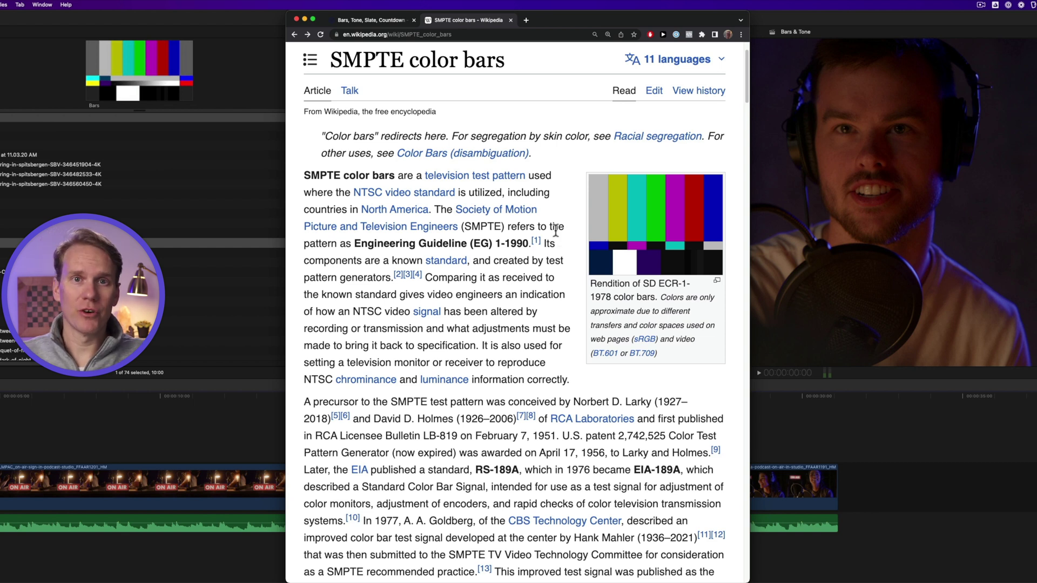
{"action": "double_click", "coordinate": [611, 297]}
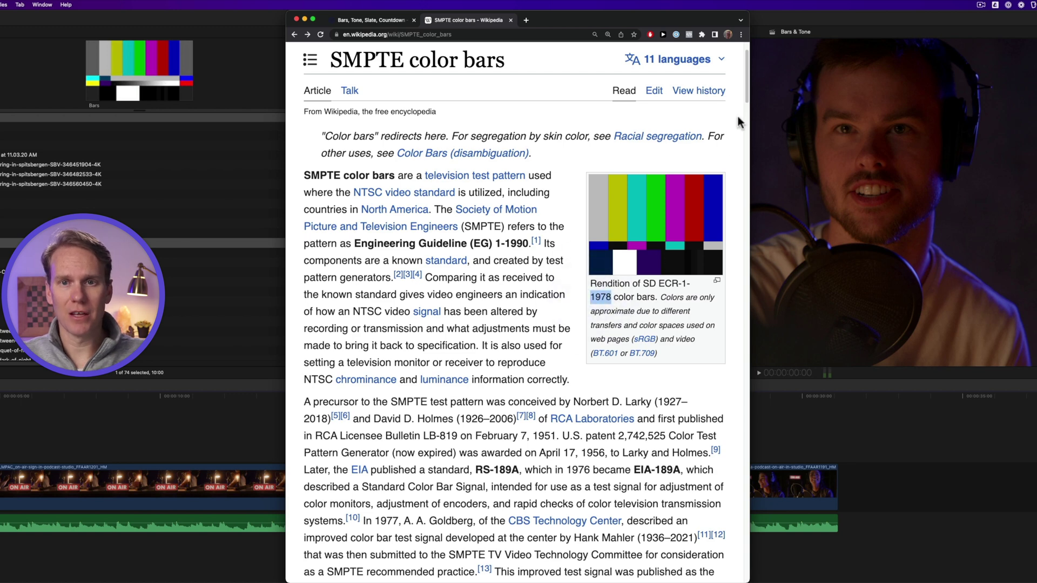
{"action": "left_click", "coordinate": [746, 135]}
{"action": "left_click_drag", "start_coordinate": [752, 175], "coordinate": [728, 424]}
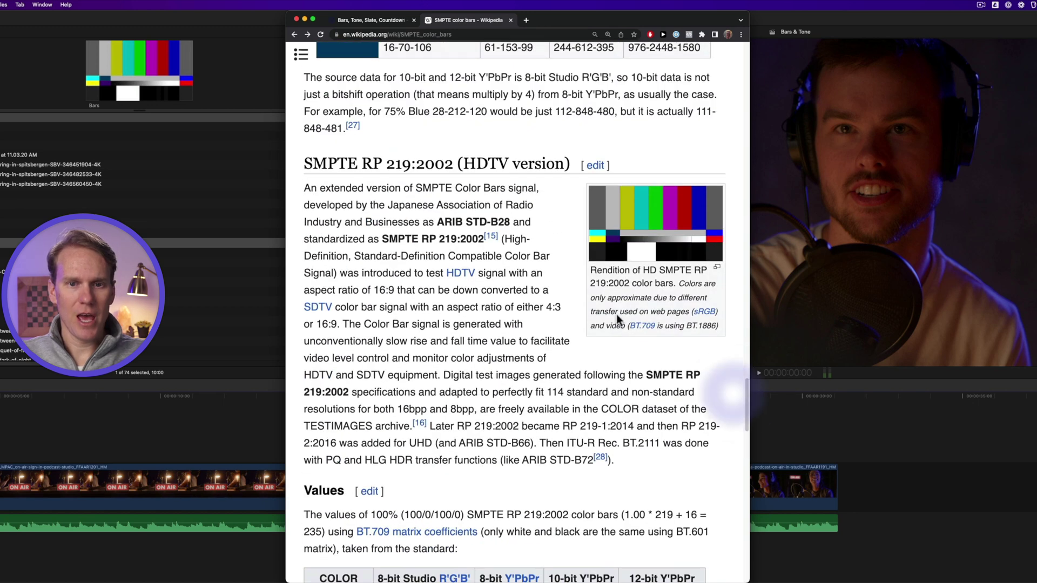
Review the SMPTE RP 219:2002 values table, highlight the HDTV bars caption, then preview the Bars clip
{"action": "scroll", "coordinate": [534, 252], "scroll_direction": "down", "scroll_amount": 3}
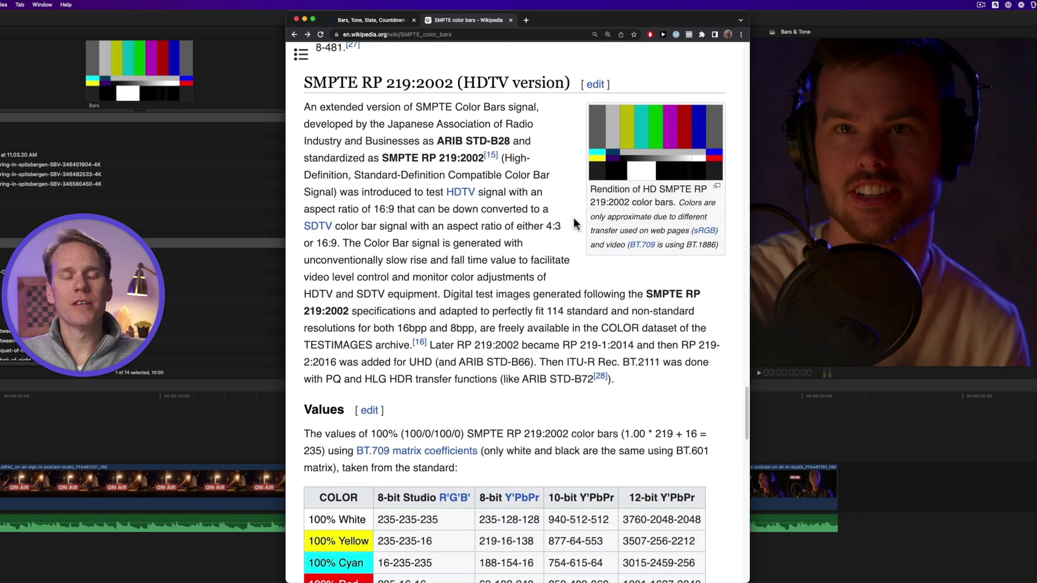
{"action": "scroll", "coordinate": [564, 197], "scroll_direction": "down", "scroll_amount": 1}
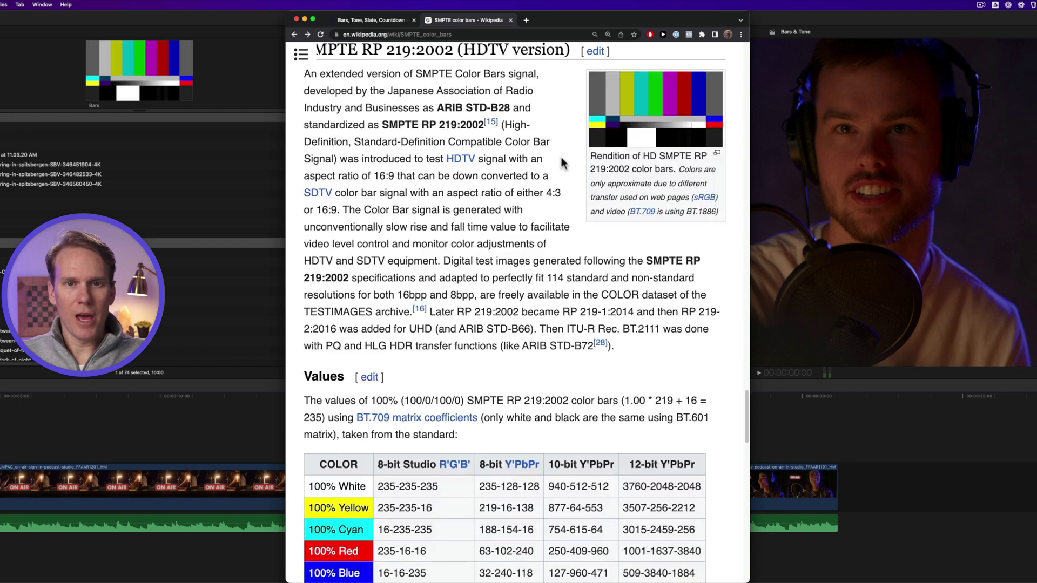
{"action": "scroll", "coordinate": [548, 238], "scroll_direction": "down", "scroll_amount": 3}
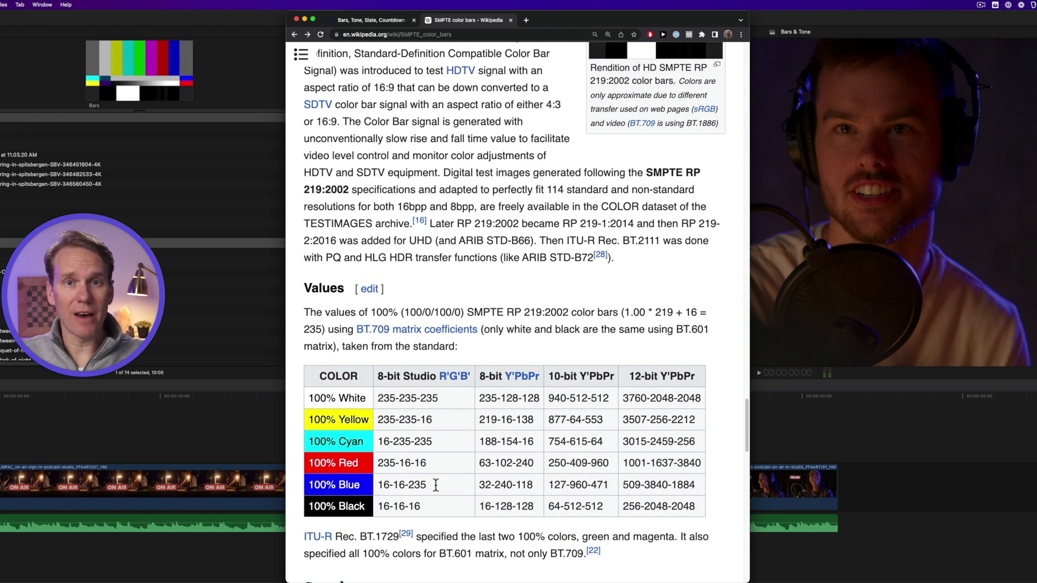
{"action": "scroll", "coordinate": [645, 208], "scroll_direction": "up", "scroll_amount": 6}
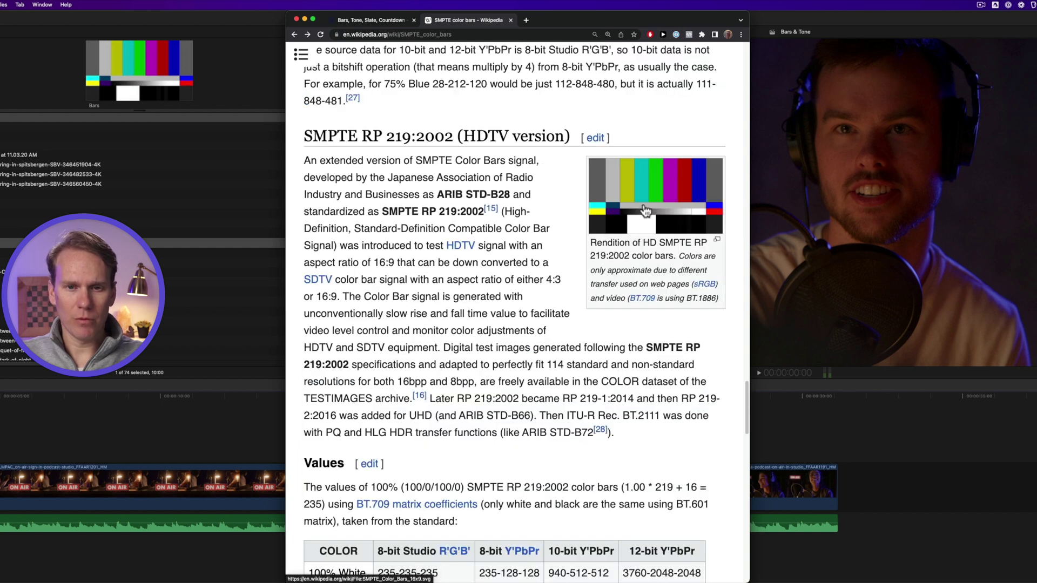
{"action": "left_click_drag", "start_coordinate": [679, 256], "coordinate": [604, 360]}
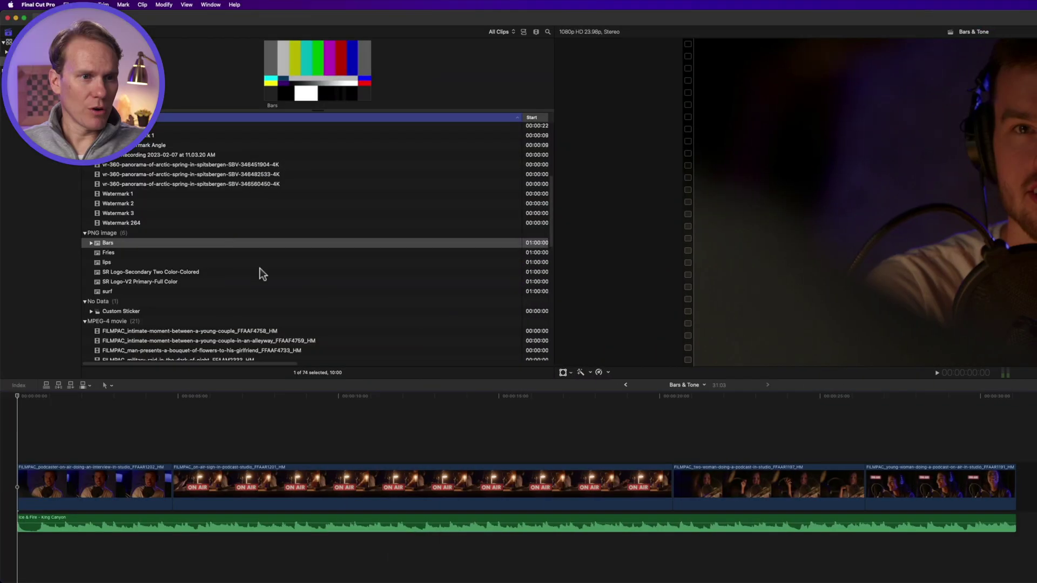
{"action": "left_click", "coordinate": [230, 245]}
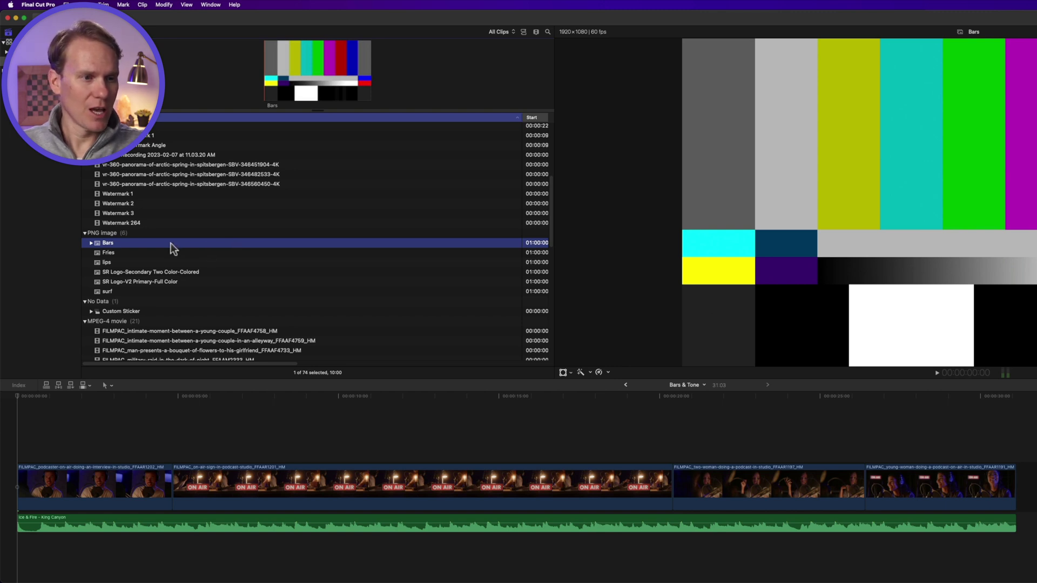
Try dragging and appending Bars into the timeline, then undo and delete those attempts
{"action": "left_click_drag", "start_coordinate": [173, 247], "coordinate": [16, 489]}
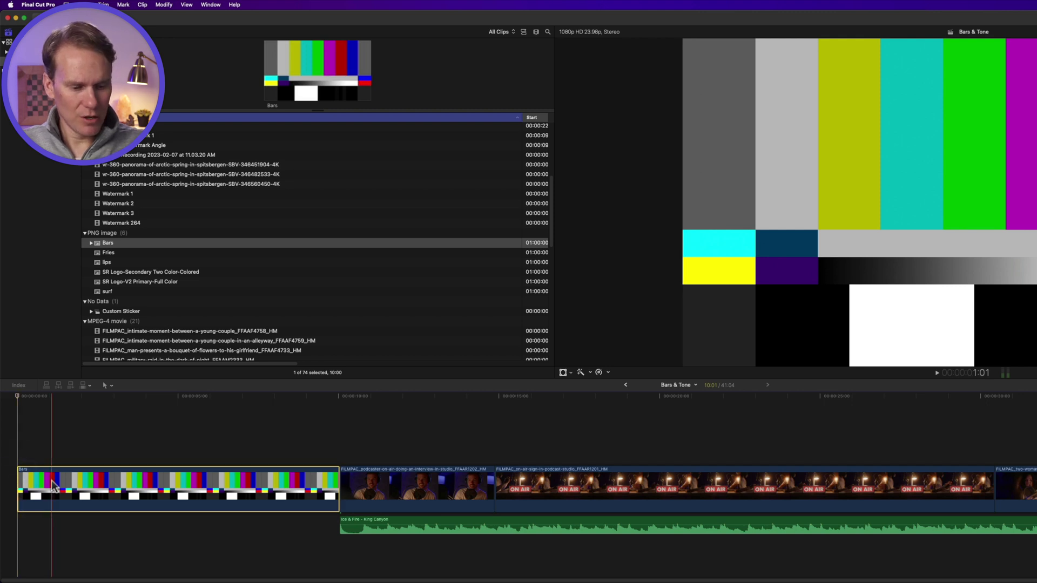
{"action": "key", "text": "super+z"}
{"action": "key", "text": "e"}
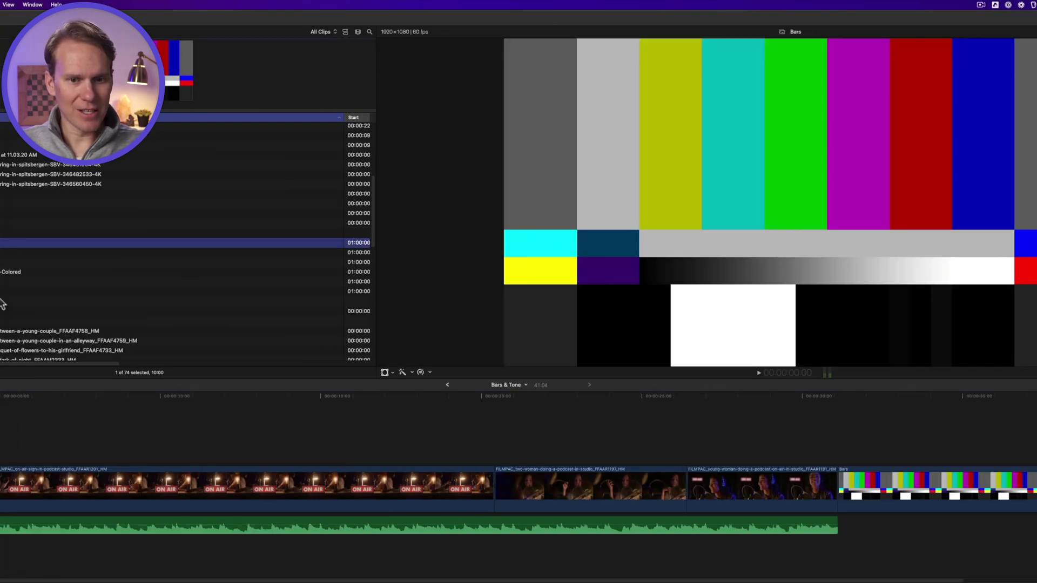
{"action": "key", "text": "e"}
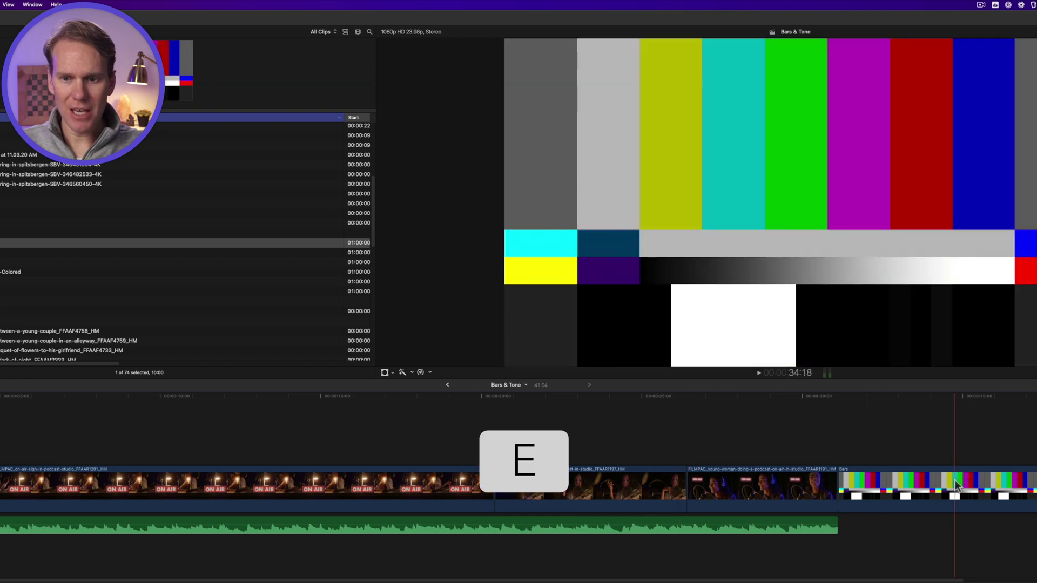
{"action": "left_click_drag", "start_coordinate": [956, 486], "coordinate": [0, 452]}
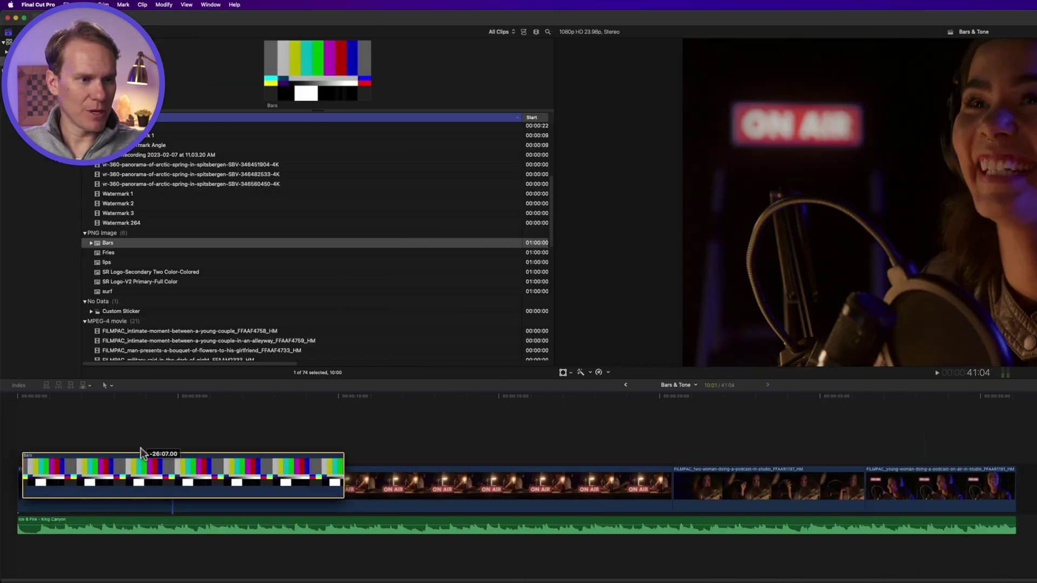
{"action": "left_click_drag", "start_coordinate": [140, 453], "coordinate": [138, 454]}
{"action": "key", "text": "super+z"}
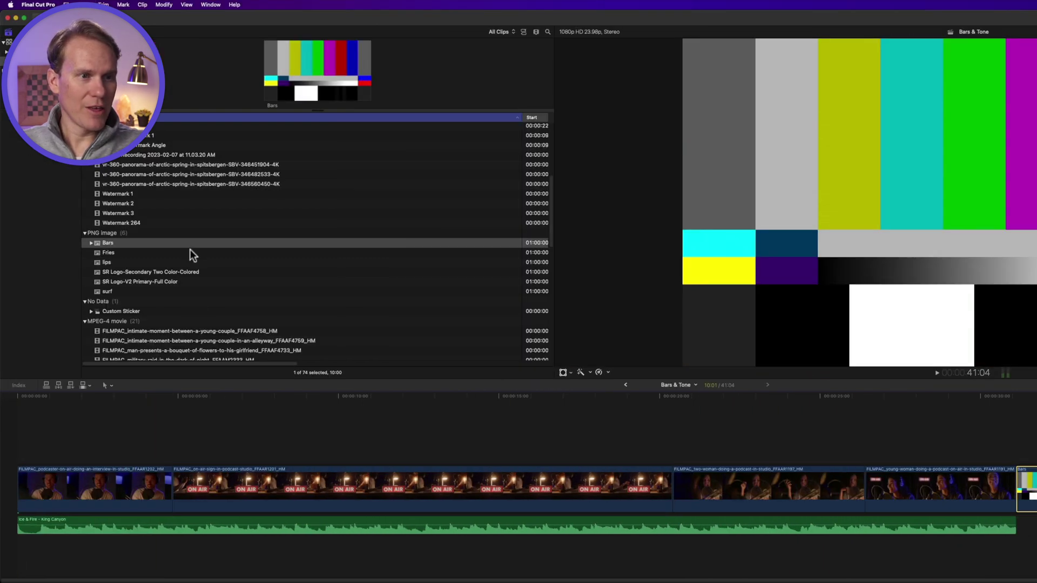
{"action": "key", "text": "Delete"}
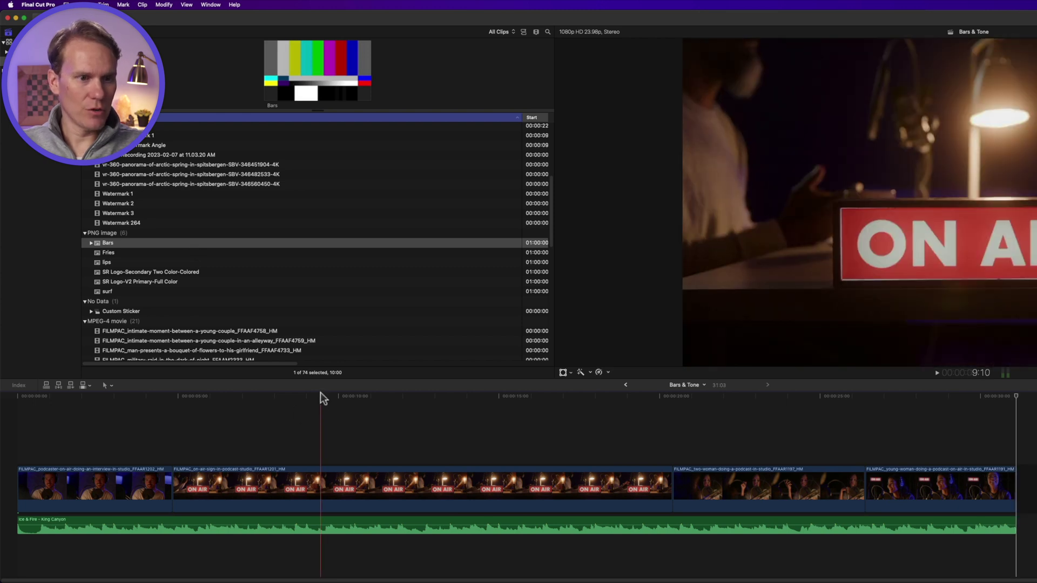
Insert the Bars clip at the very start of the Bars & Tone timeline with W
{"action": "left_click", "coordinate": [319, 396]}
{"action": "key", "text": "Home"}
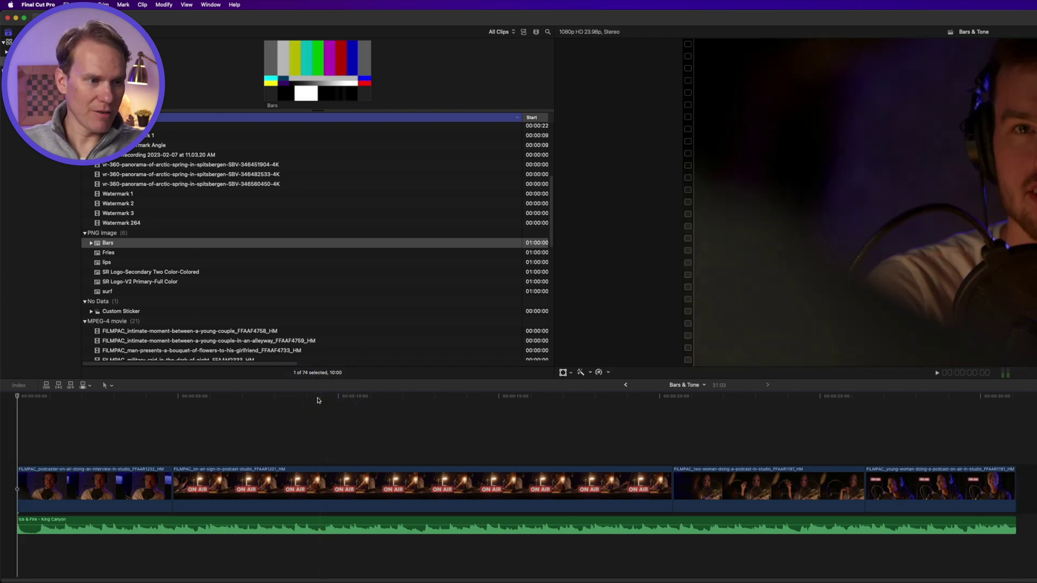
{"action": "left_click", "coordinate": [190, 246]}
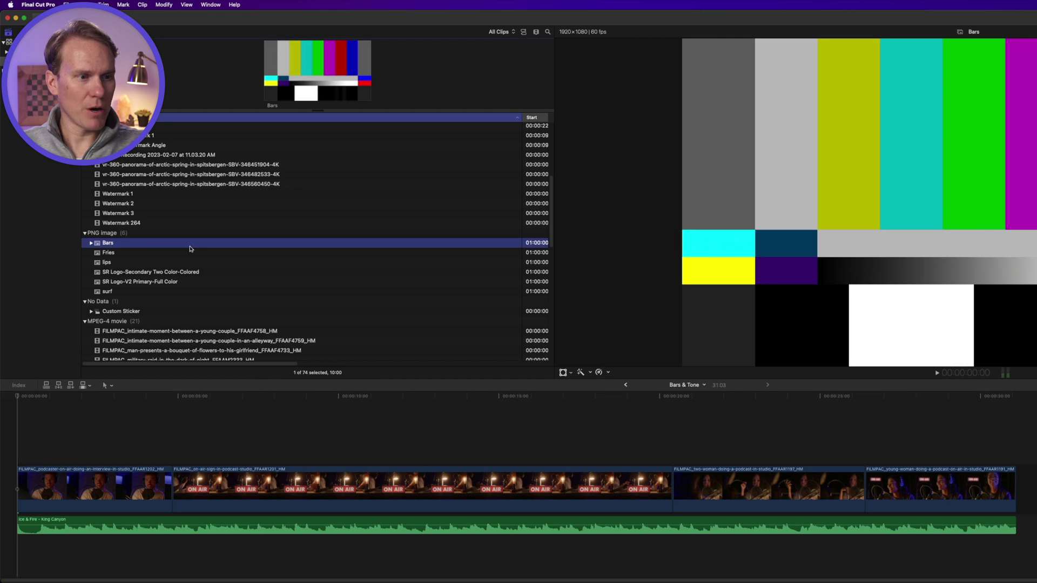
{"action": "key", "text": "w"}
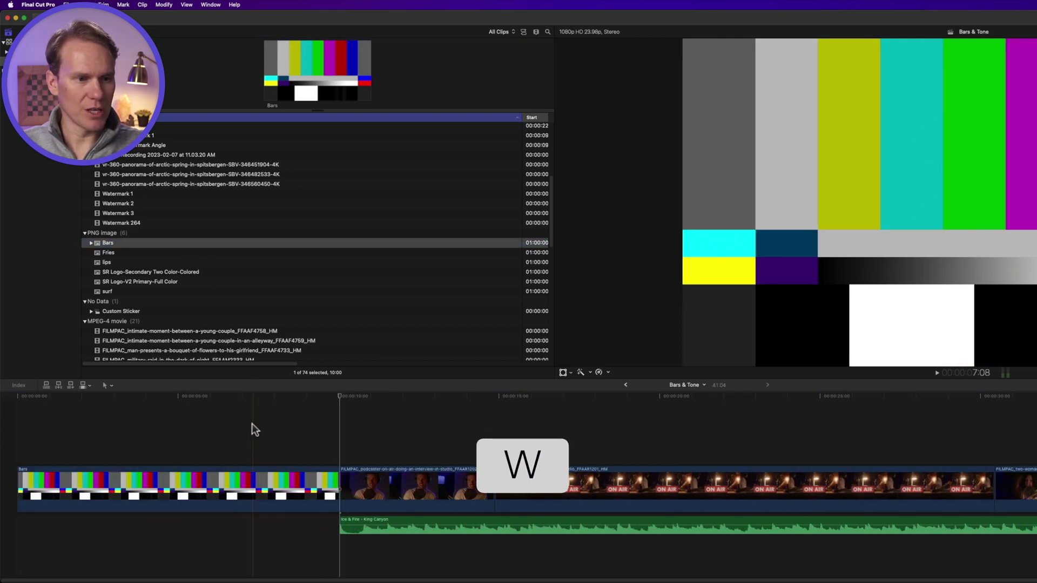
{"action": "left_click", "coordinate": [211, 482]}
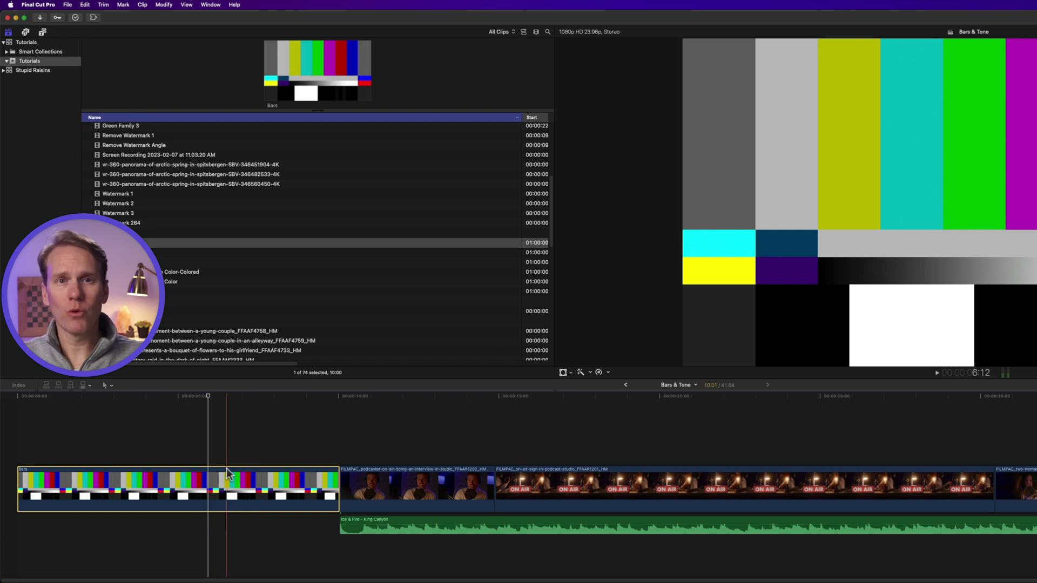
Switch to the browser's Leader Specifications tab and briefly select the word 'PBS' in the subtitle
{"action": "key", "text": "super+Tab"}
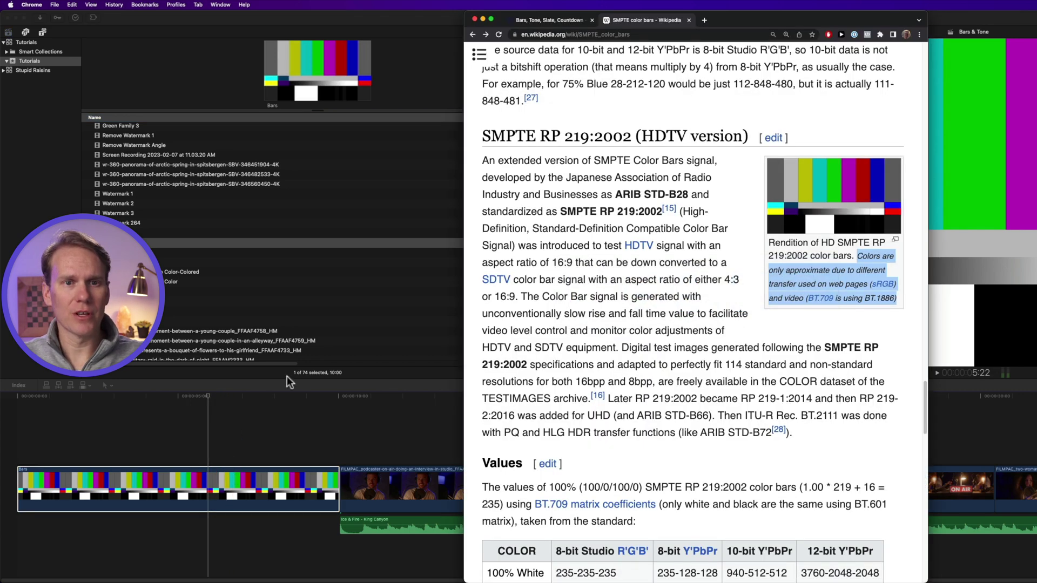
{"action": "key", "text": "ctrl+shift+Tab"}
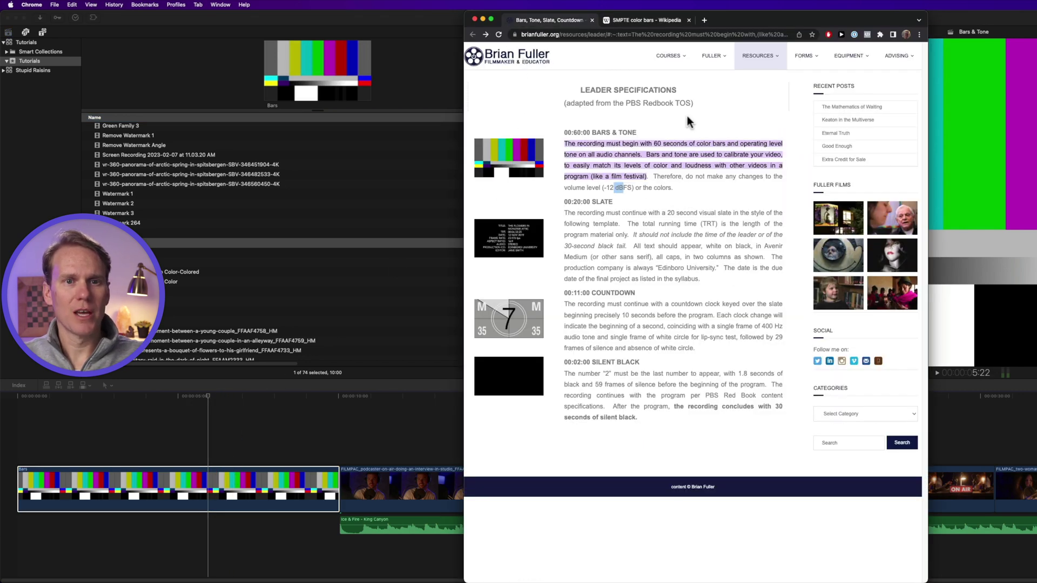
{"action": "left_click", "coordinate": [691, 193]}
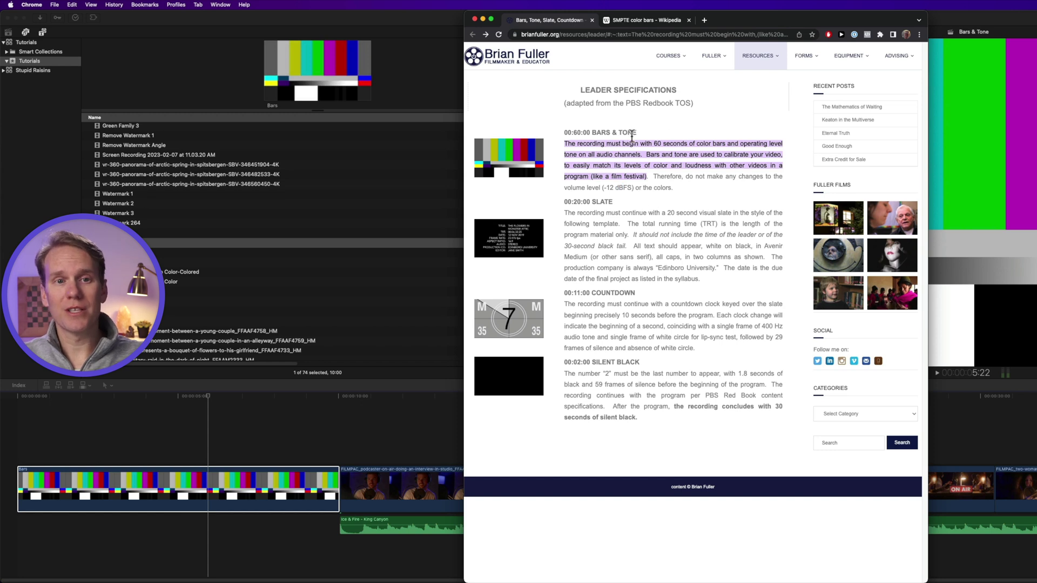
{"action": "double_click", "coordinate": [632, 103]}
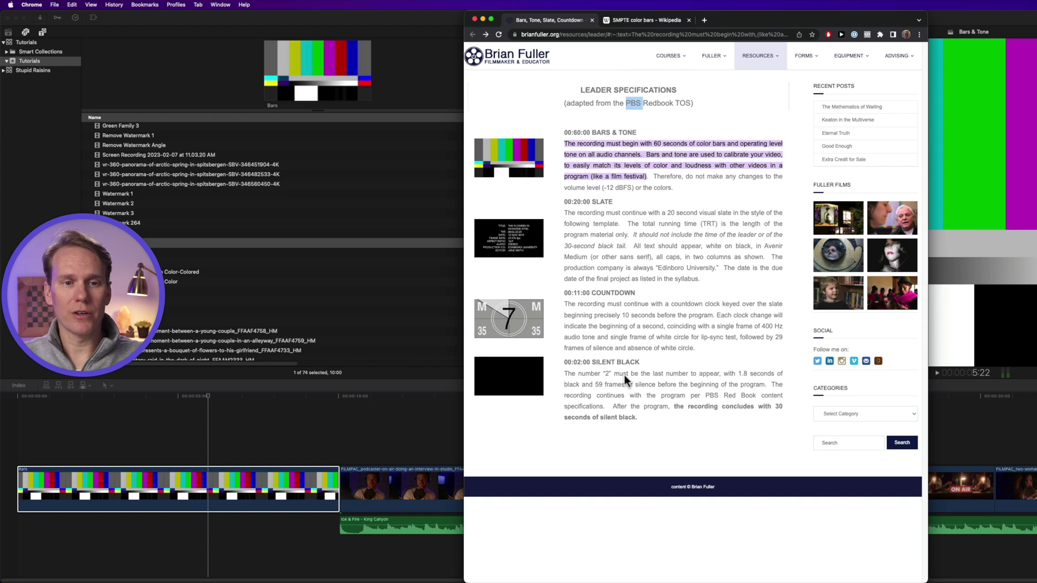
{"action": "left_click", "coordinate": [683, 196]}
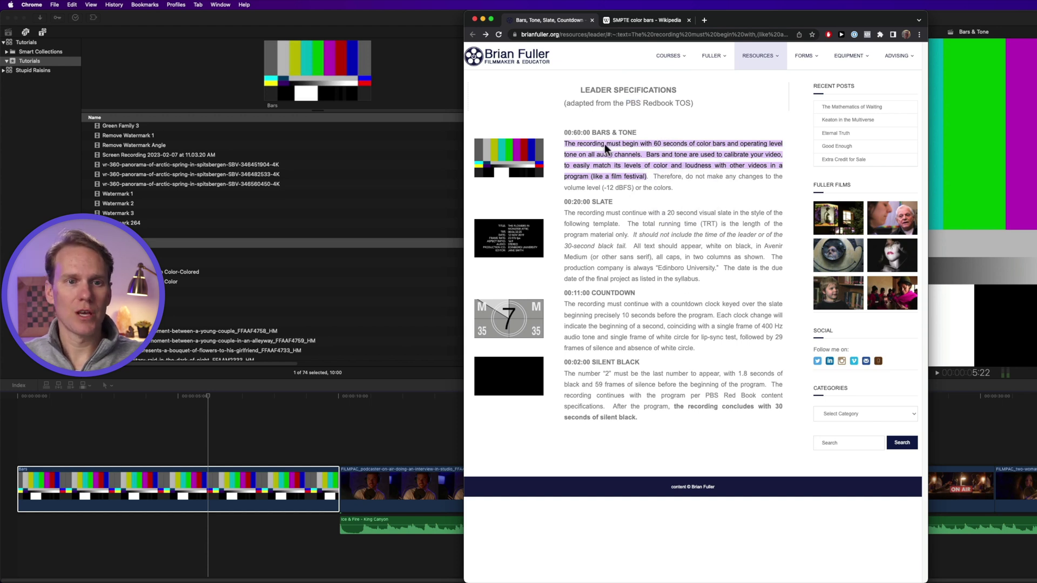
View the slate image full size, read the slate paragraph, then return to Final Cut Pro
{"action": "left_click", "coordinate": [512, 234]}
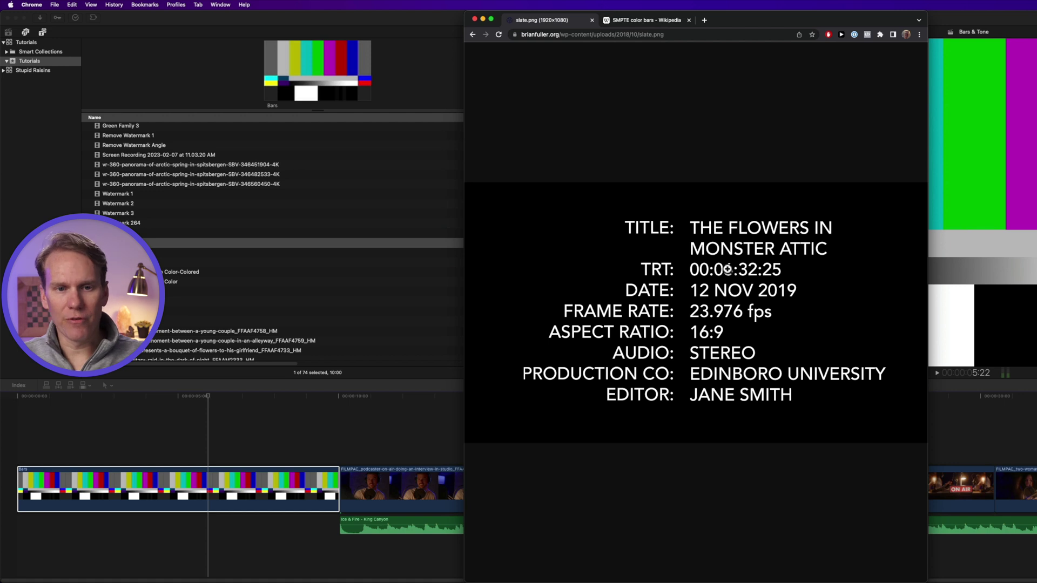
{"action": "key", "text": "super+Left"}
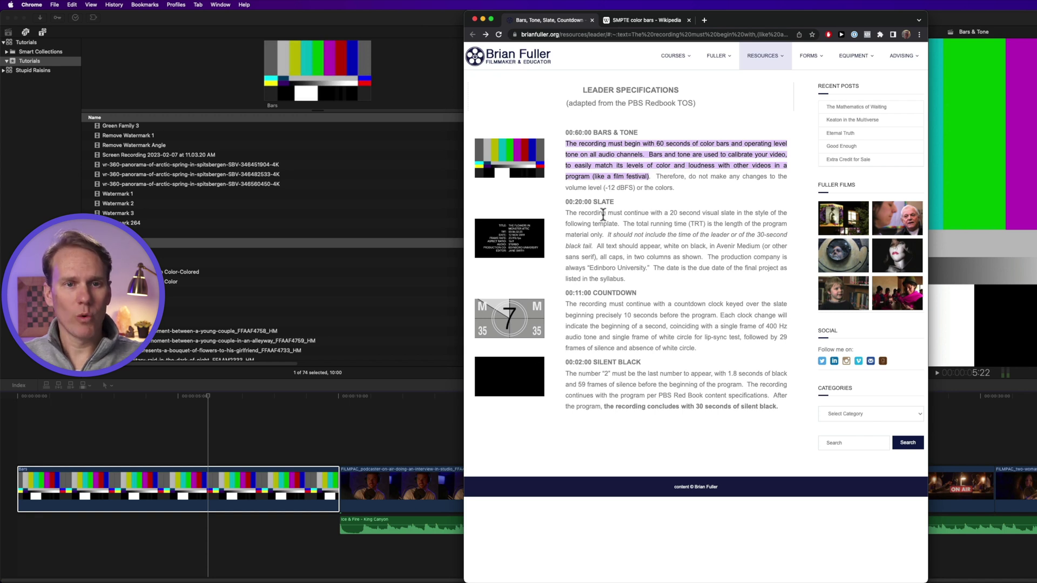
{"action": "left_click_drag", "start_coordinate": [565, 201], "coordinate": [650, 445]}
{"action": "left_click", "coordinate": [681, 197]}
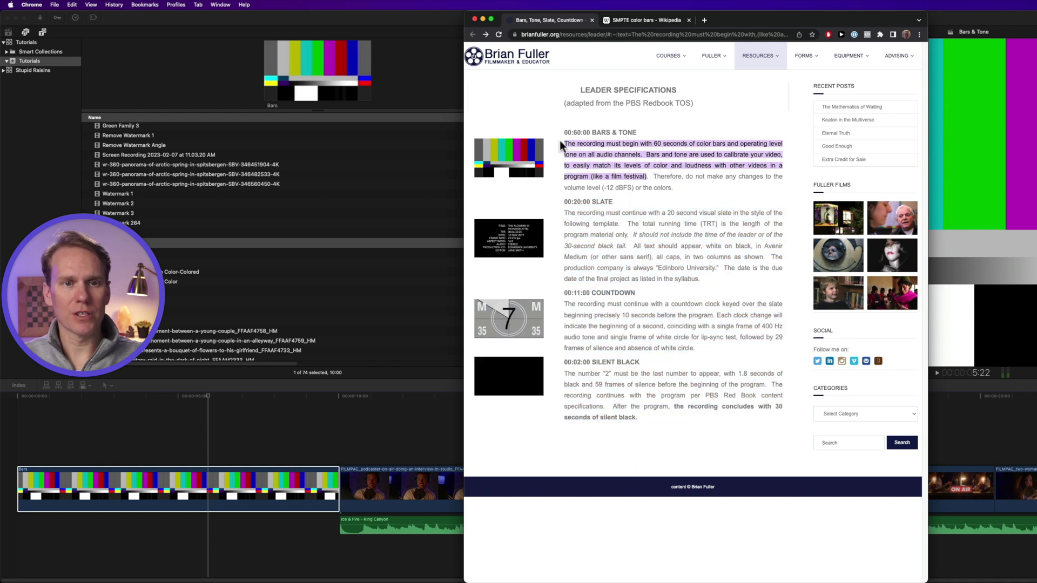
{"action": "left_click", "coordinate": [230, 428]}
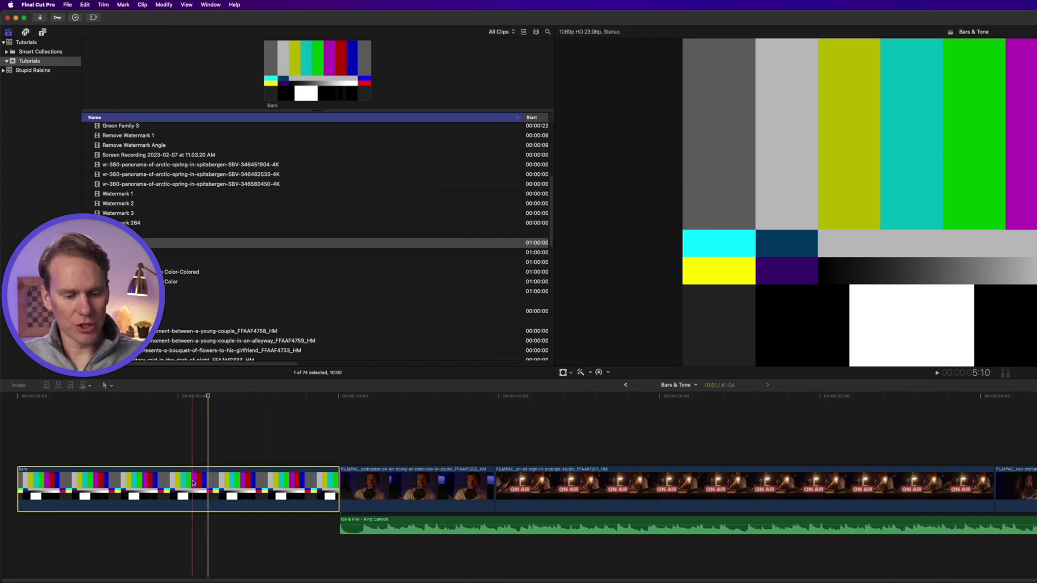
Lengthen the Bars clip to 60 seconds, look inside the compound clip, and step back out
{"action": "key", "text": "ctrl+d"}
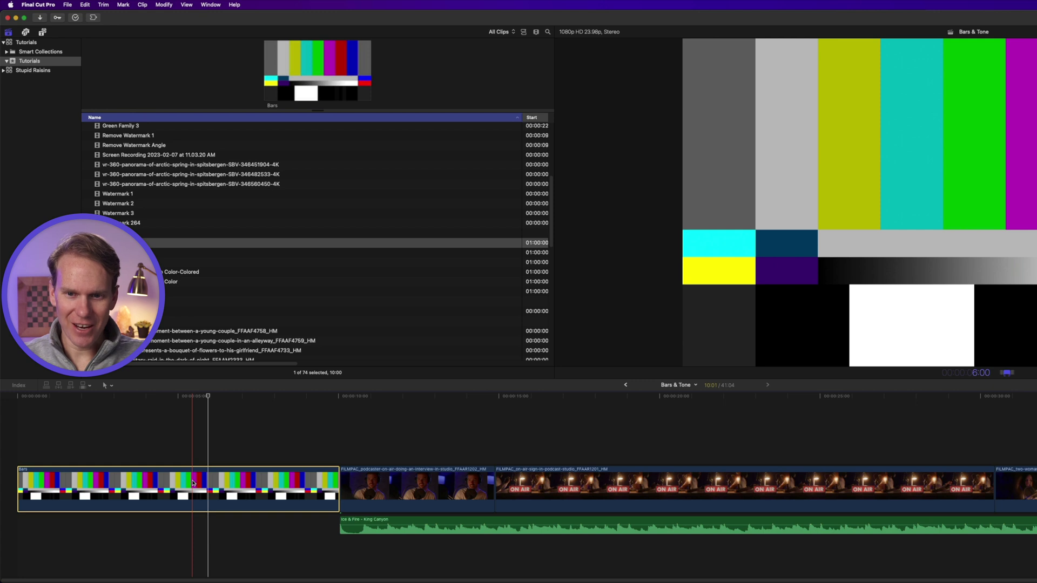
{"action": "double_click", "coordinate": [193, 482]}
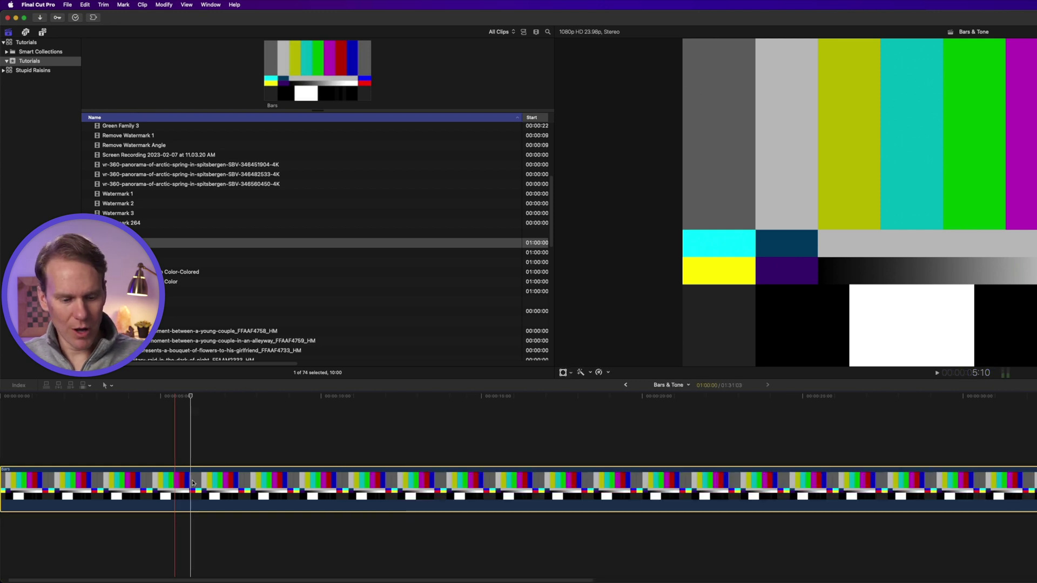
{"action": "key", "text": "super+bracketleft"}
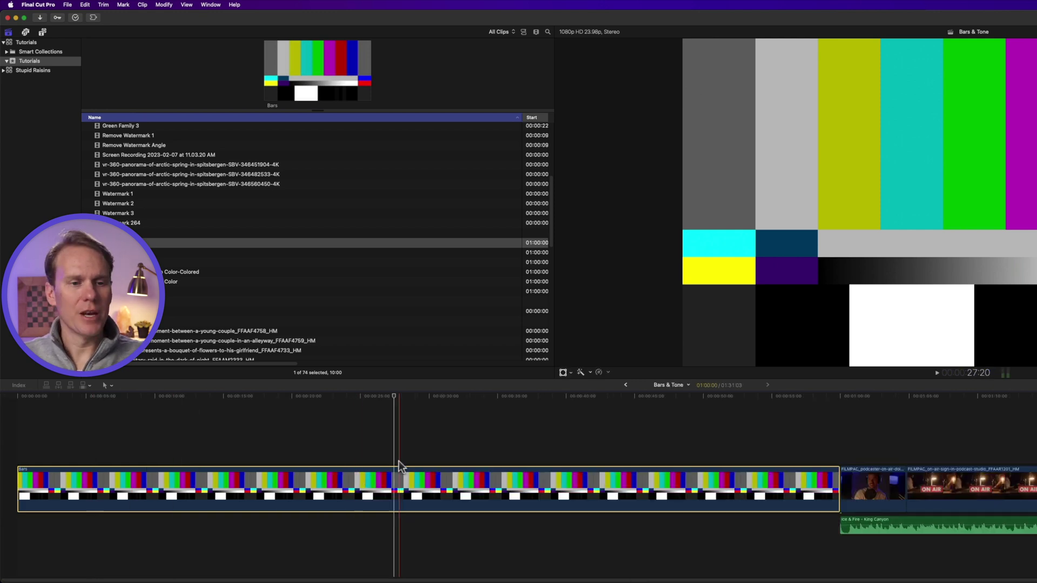
{"action": "left_click", "coordinate": [396, 461]}
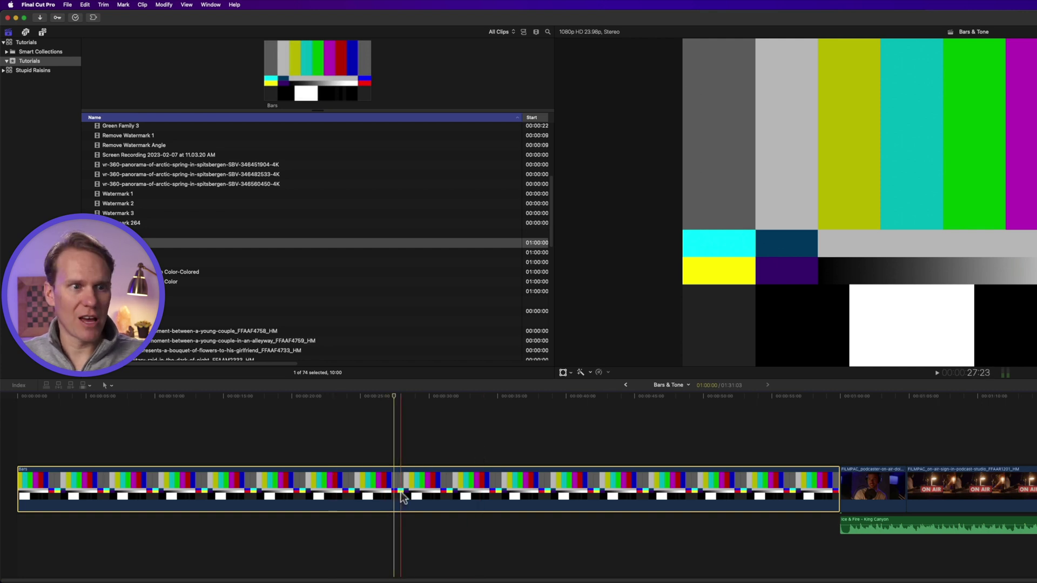
Try connecting the Ice & Fire - King Canyon music under the bars, then undo it
{"action": "scroll", "coordinate": [297, 313], "scroll_direction": "down", "scroll_amount": 10}
{"action": "scroll", "coordinate": [292, 318], "scroll_direction": "down", "scroll_amount": 5}
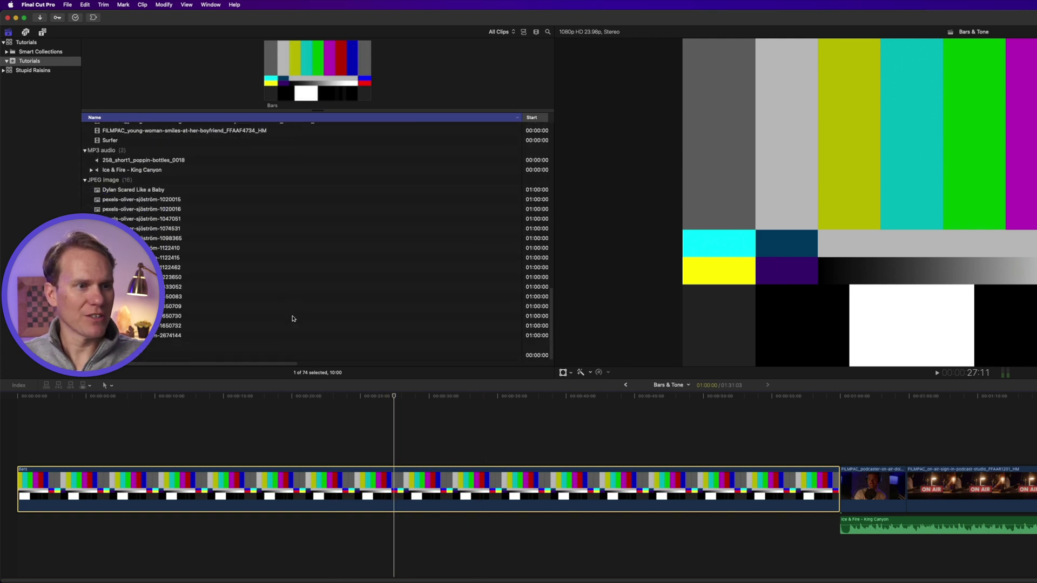
{"action": "left_click", "coordinate": [156, 170]}
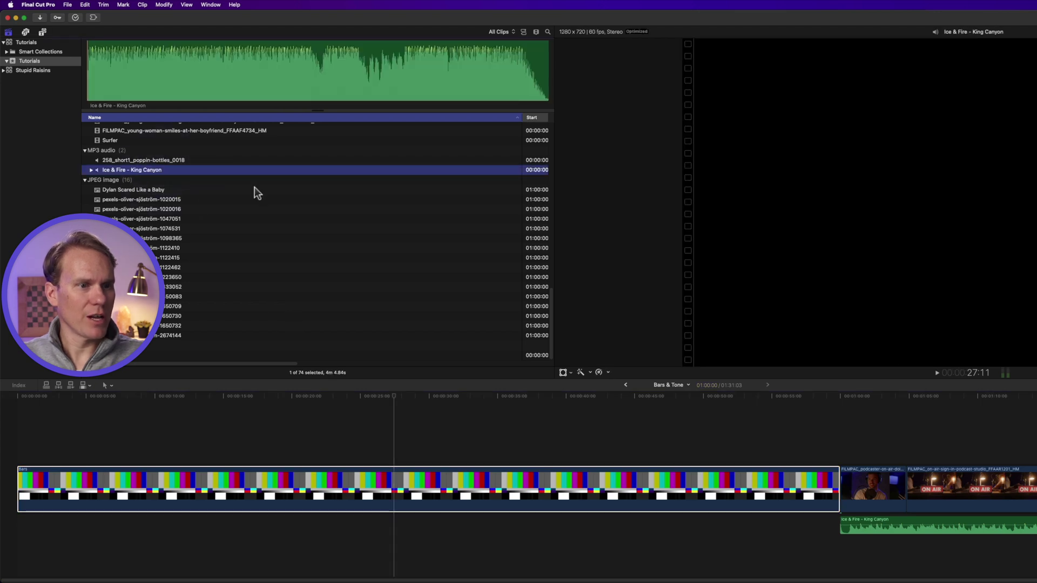
{"action": "left_click_drag", "start_coordinate": [164, 170], "coordinate": [24, 546]}
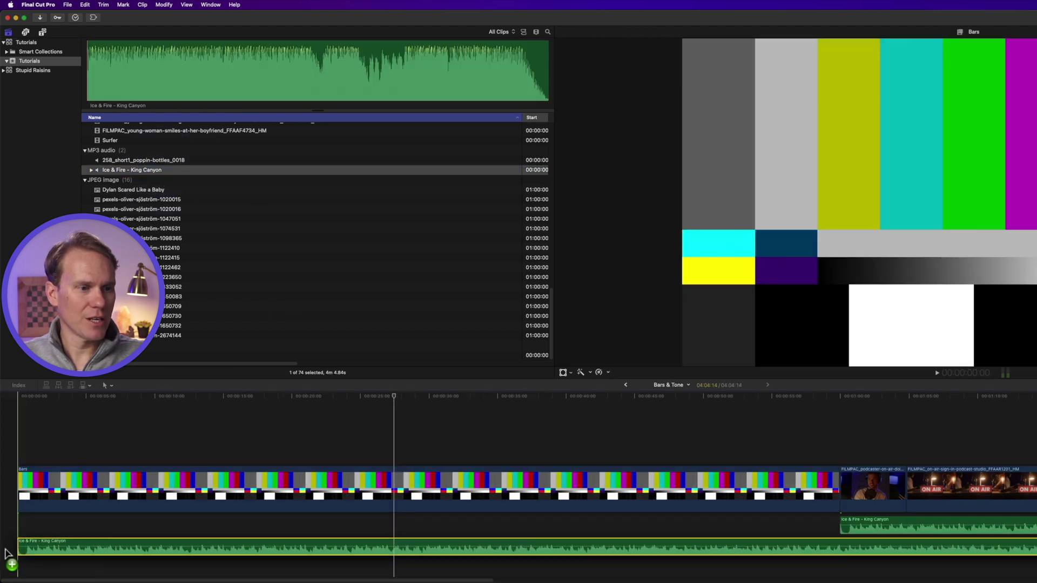
{"action": "key", "text": "super+z"}
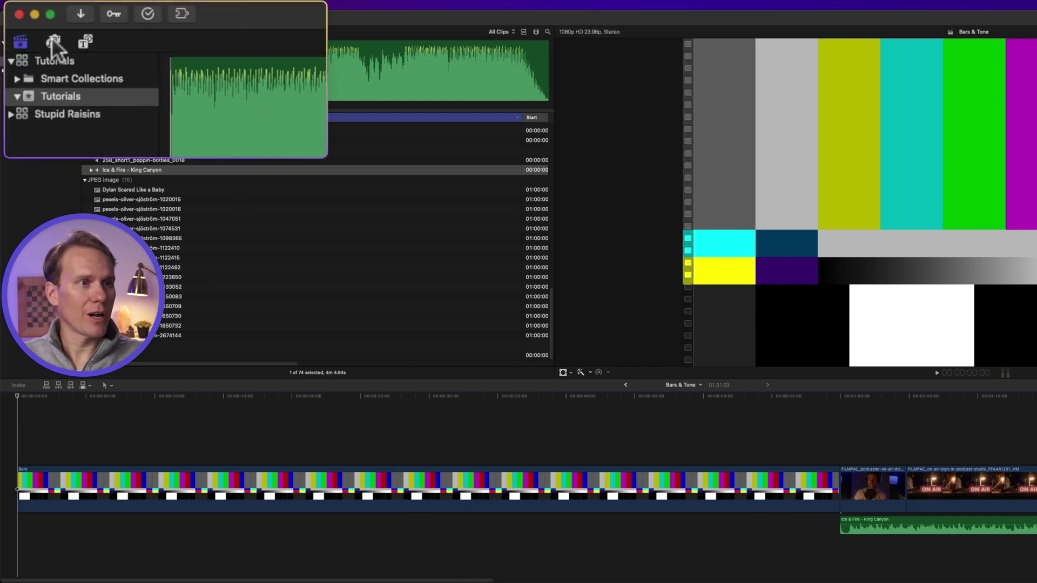
Connect the Motor 2 sound effect under Bars, trim it to the bars' end, and play it back
{"action": "left_click", "coordinate": [53, 40]}
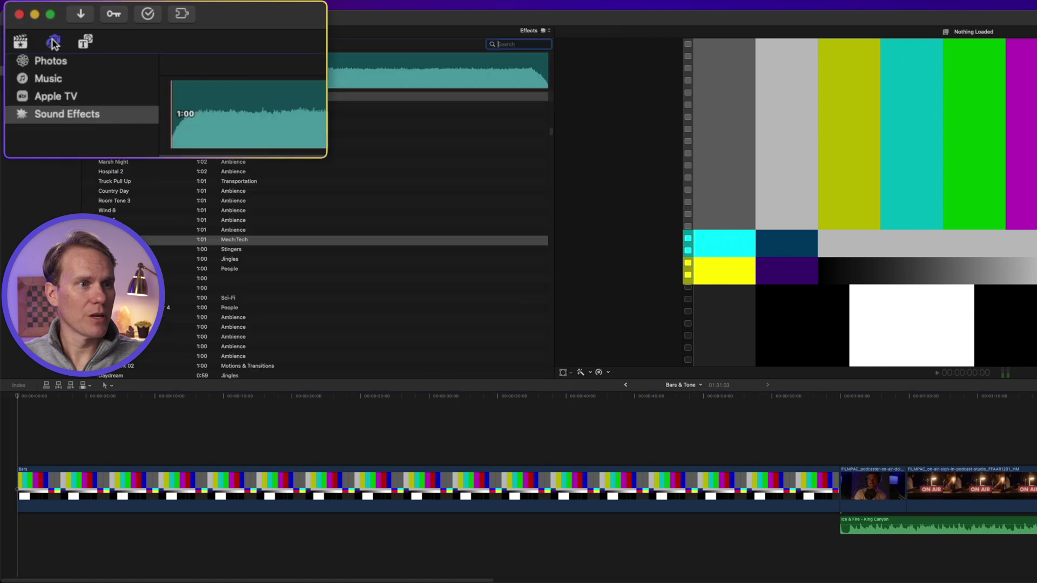
{"action": "left_click", "coordinate": [123, 112]}
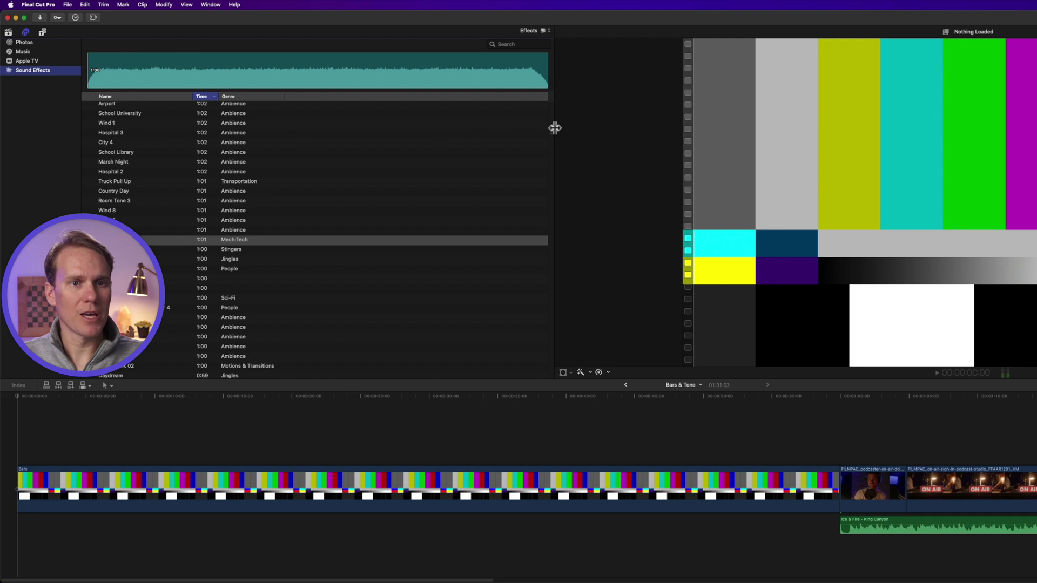
{"action": "scroll", "coordinate": [549, 118], "scroll_direction": "up", "scroll_amount": 10}
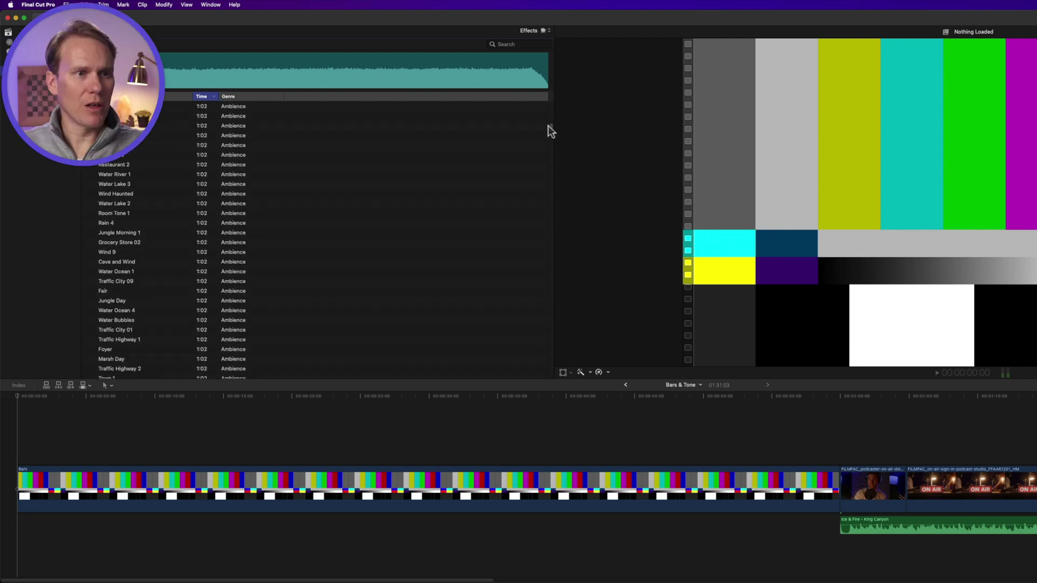
{"action": "scroll", "coordinate": [547, 130], "scroll_direction": "down", "scroll_amount": 10}
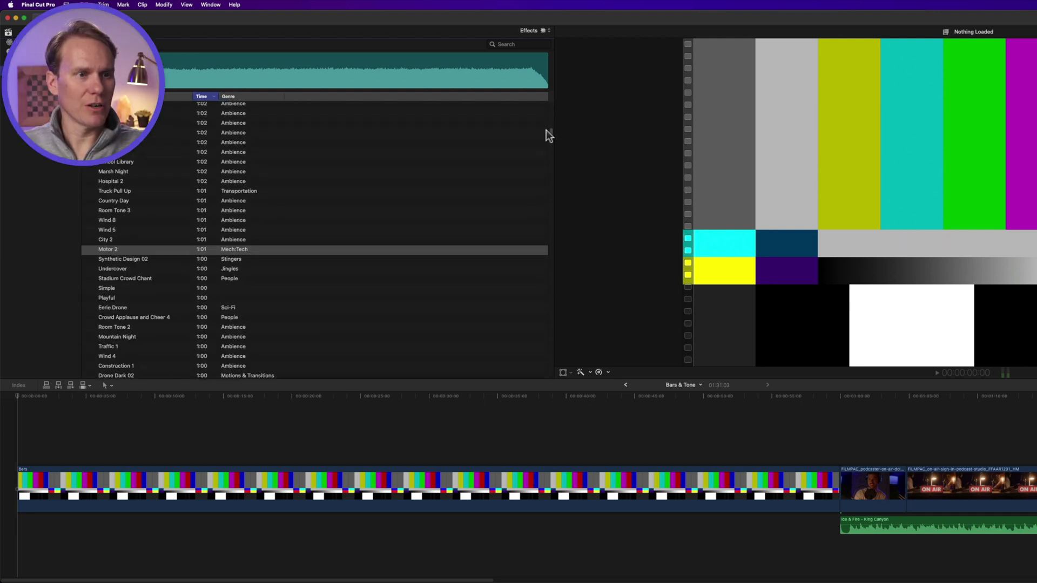
{"action": "left_click", "coordinate": [178, 248]}
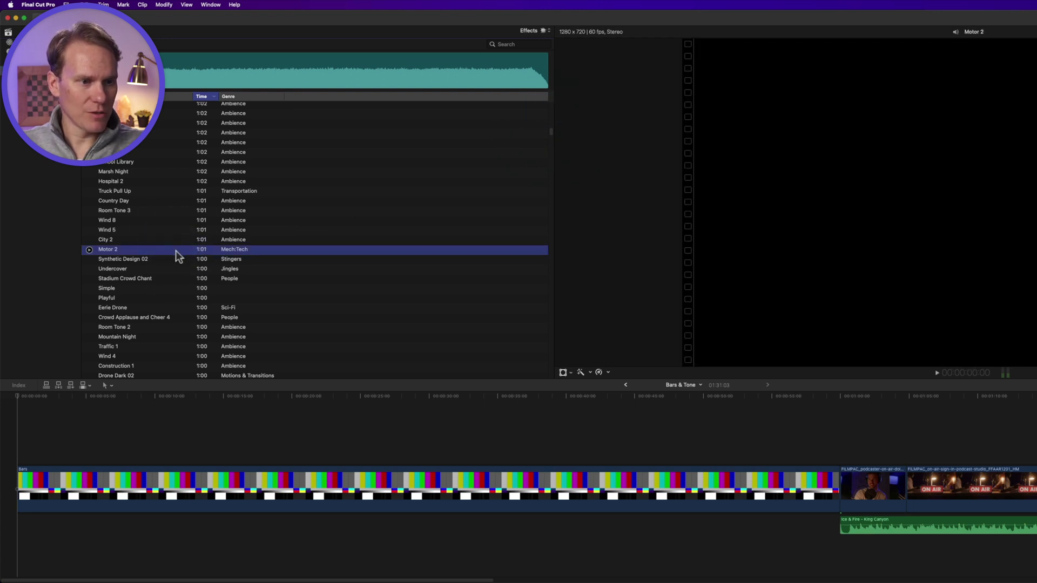
{"action": "key", "text": "q"}
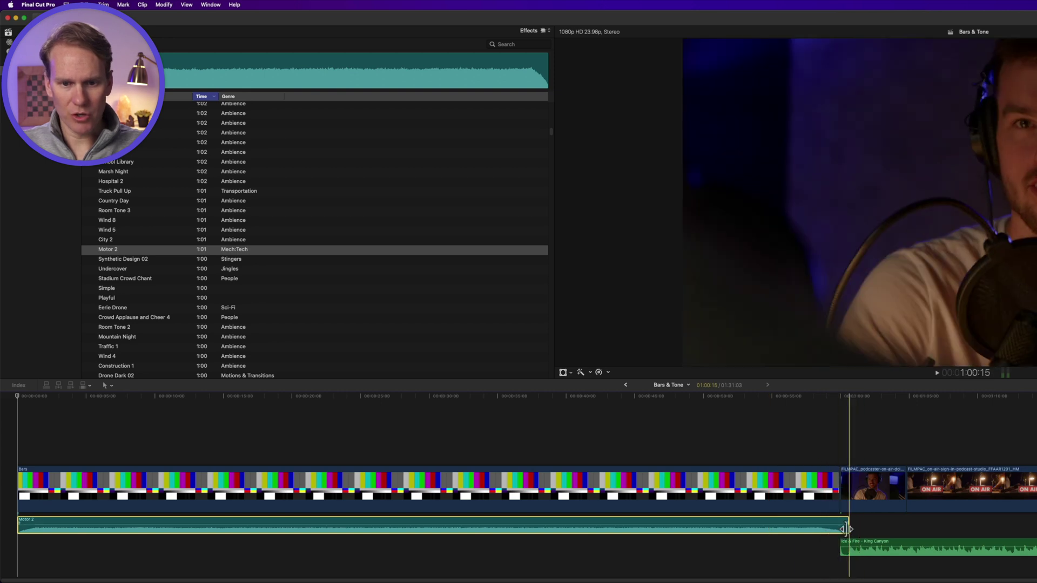
{"action": "left_click_drag", "start_coordinate": [846, 529], "coordinate": [839, 529]}
{"action": "left_click", "coordinate": [19, 395]}
{"action": "key", "text": "space"}
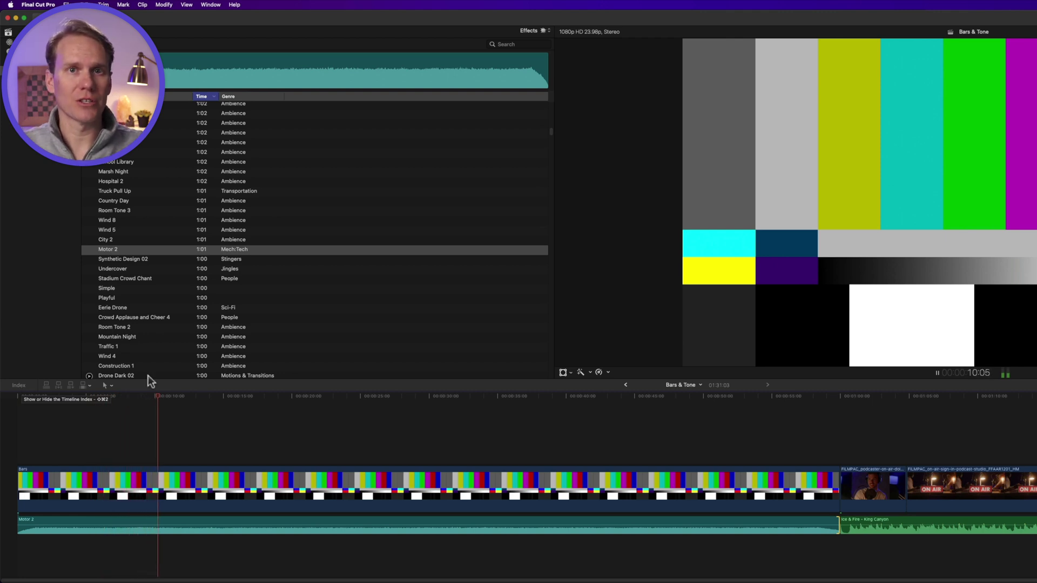
{"action": "key", "text": "space"}
Apply the Specialized Test Oscillator effect to the Motor 2 clip, play the tone, then view the Leader Specifications page
{"action": "left_click", "coordinate": [250, 519]}
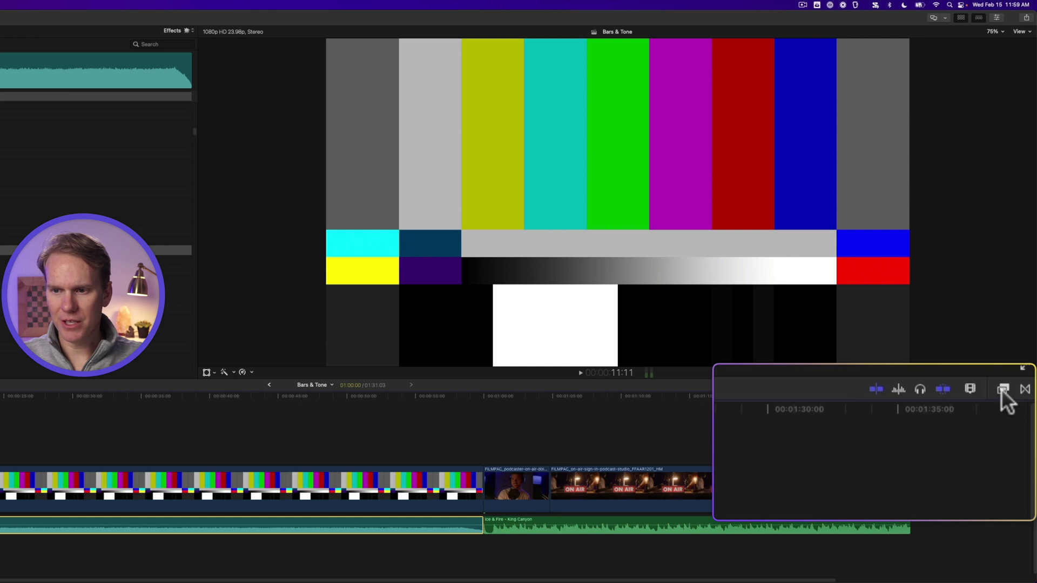
{"action": "left_click", "coordinate": [1019, 385]}
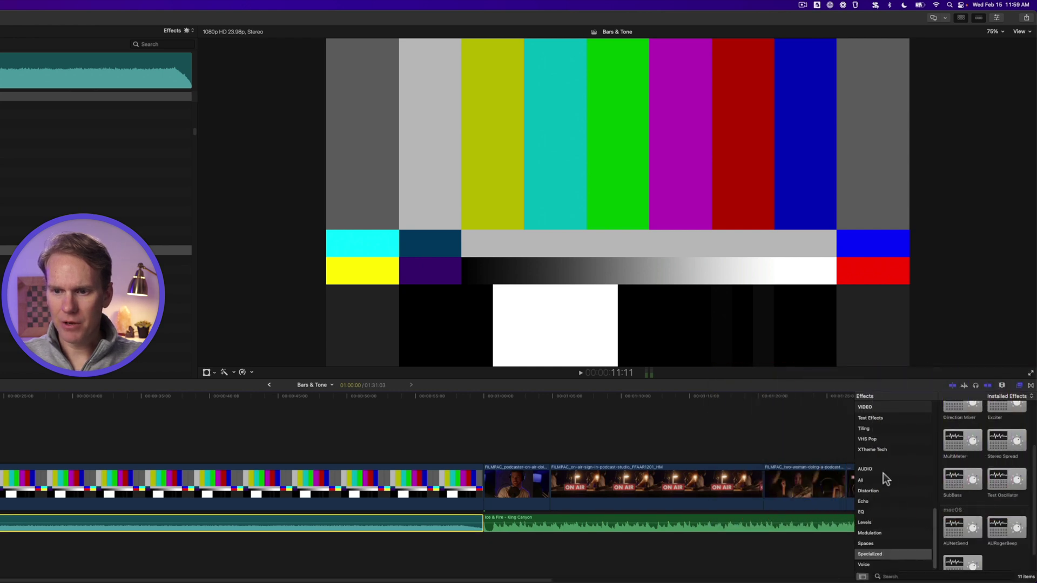
{"action": "left_click", "coordinate": [879, 553]}
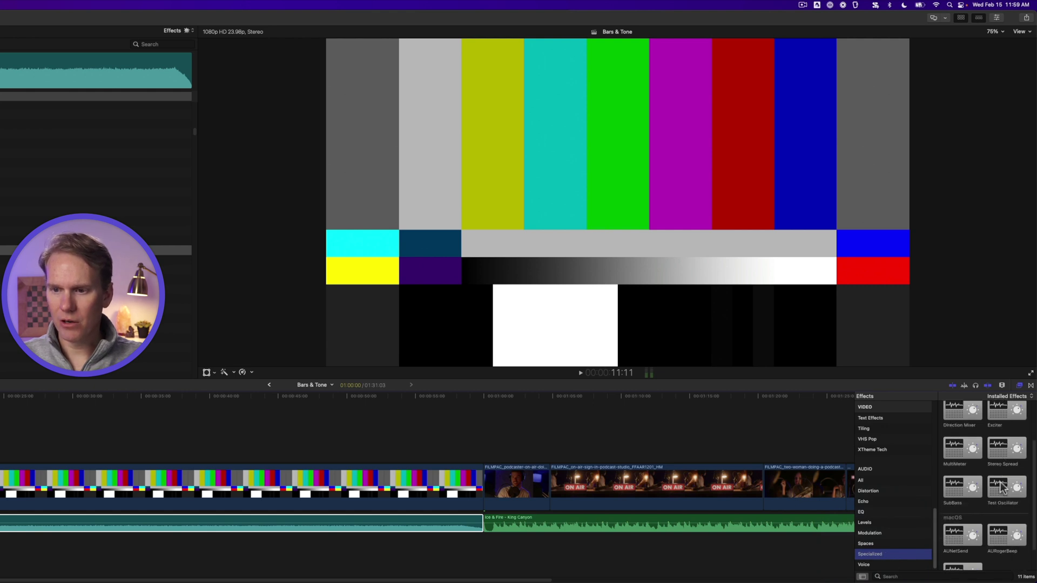
{"action": "scroll", "coordinate": [1013, 496], "scroll_direction": "up", "scroll_amount": 1}
{"action": "left_click_drag", "start_coordinate": [1012, 495], "coordinate": [319, 527]}
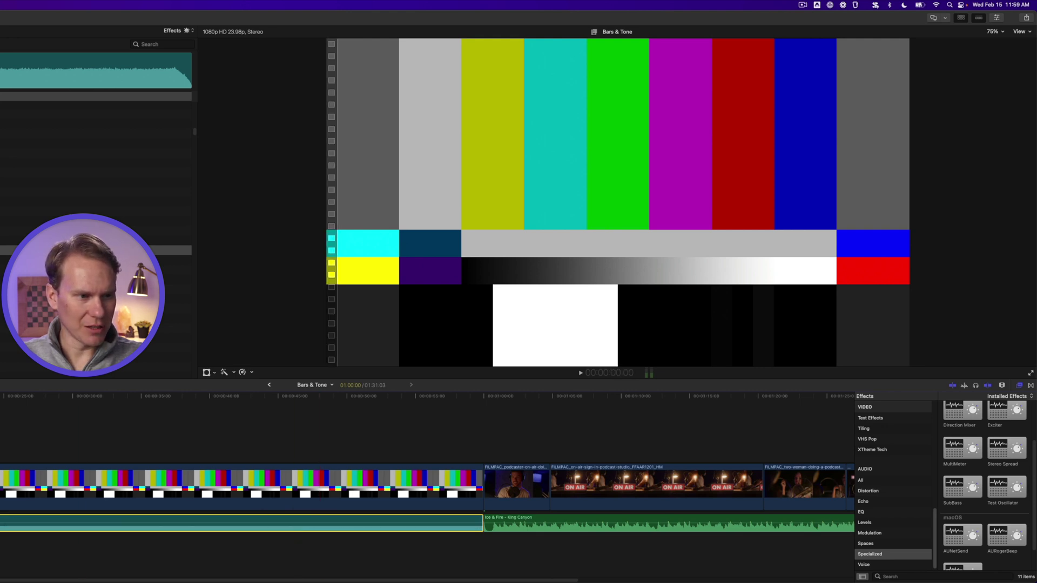
{"action": "key", "text": "space"}
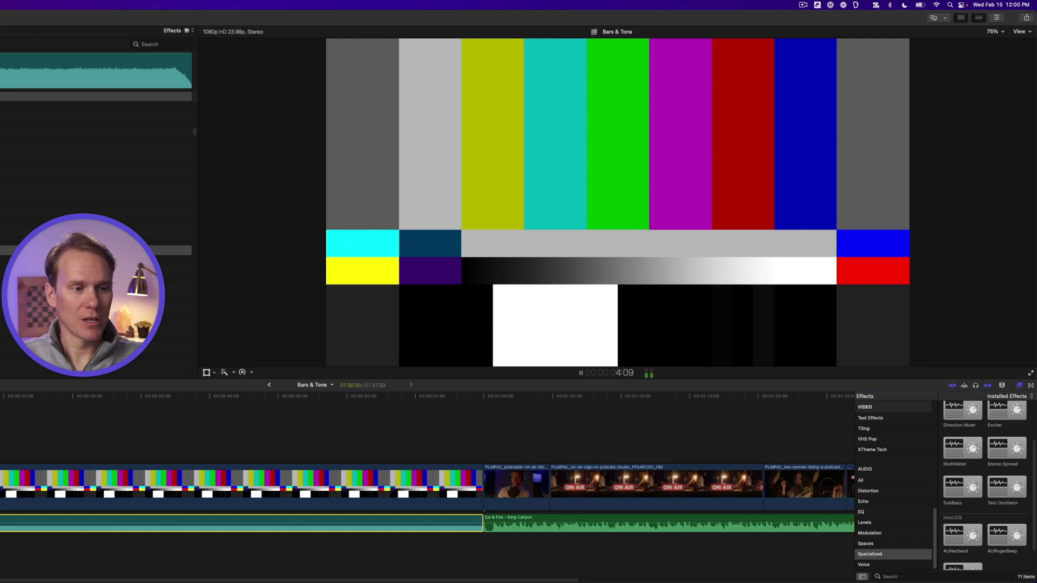
{"action": "key", "text": "space"}
{"action": "key", "text": "super+Tab"}
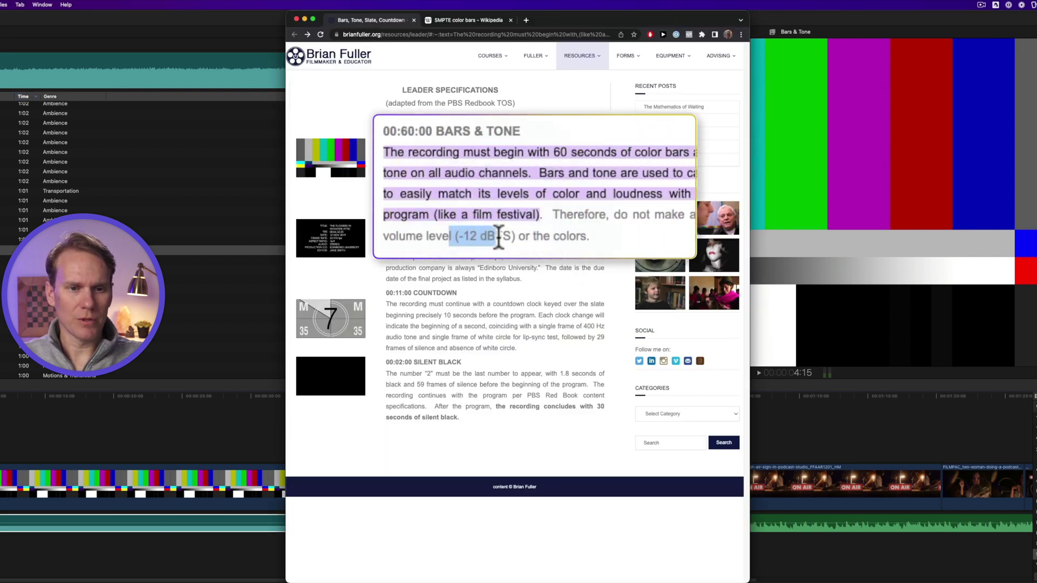
Return to Final Cut Pro and show the audio meters to confirm the tone reads -12 dBFS
{"action": "key", "text": "super+Tab"}
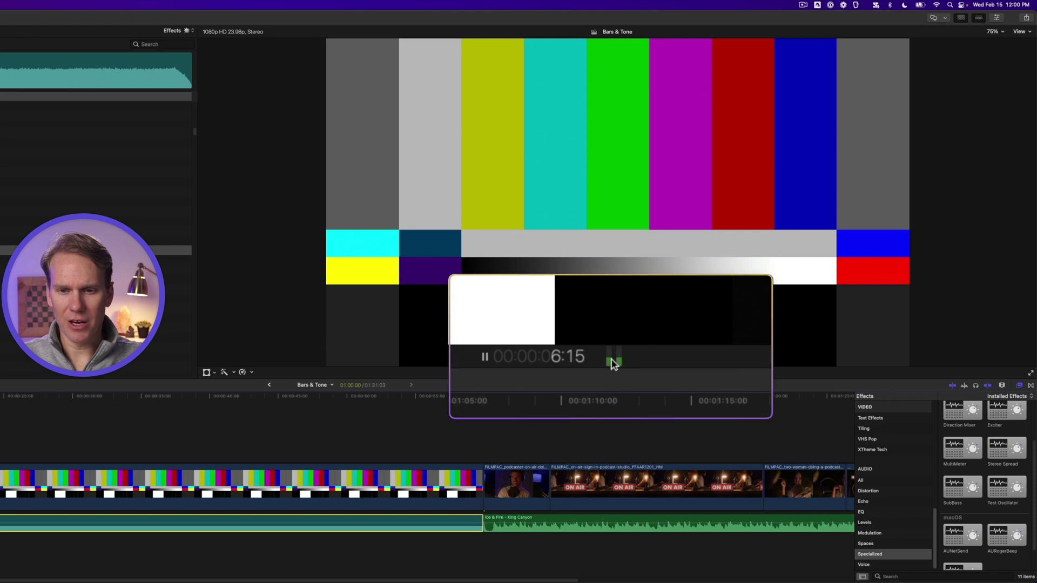
{"action": "left_click", "coordinate": [648, 374]}
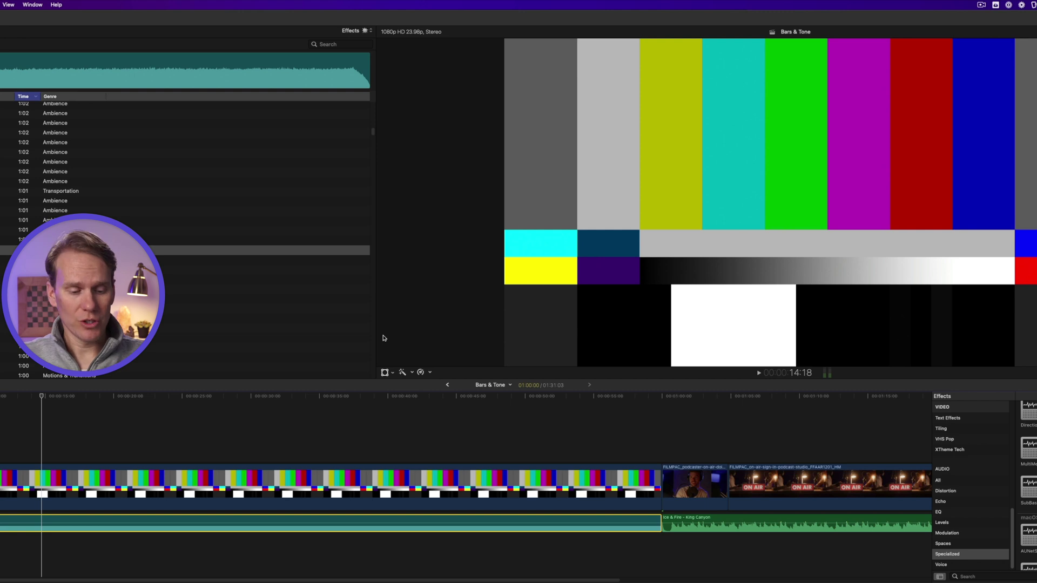
{"action": "key", "text": "super+Tab"}
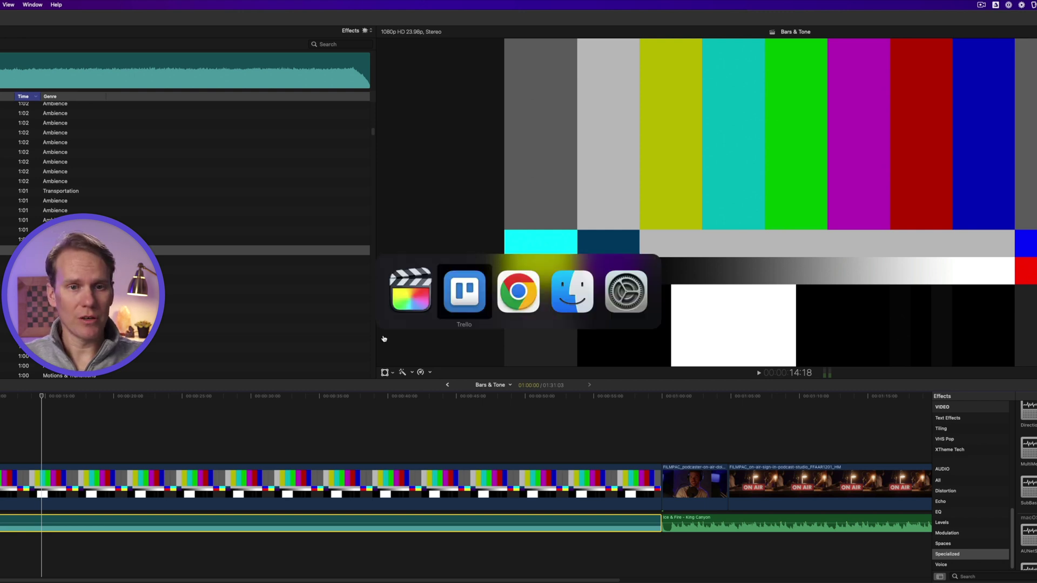
Download Bars.png from the pasted Google Drive link, then return to the SMPTE color bars Wikipedia tab
{"action": "key", "text": "super+Tab"}
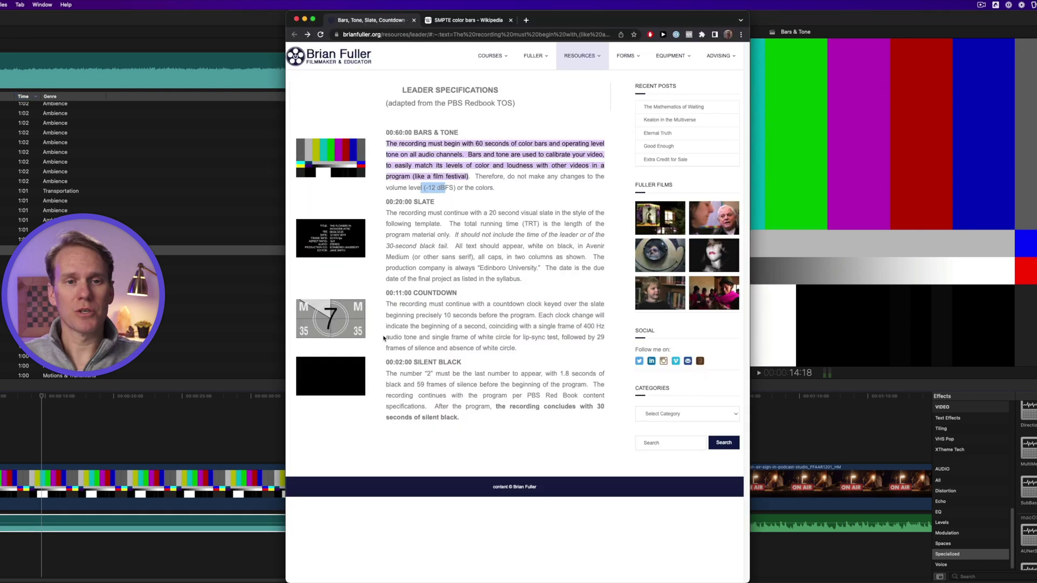
{"action": "left_click", "coordinate": [525, 21]}
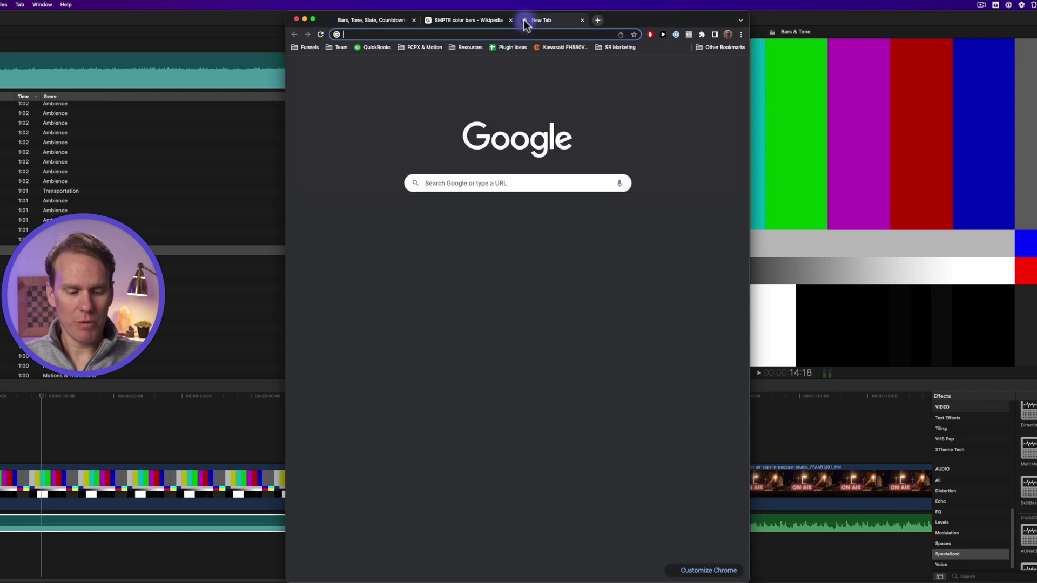
{"action": "key", "text": "Return"}
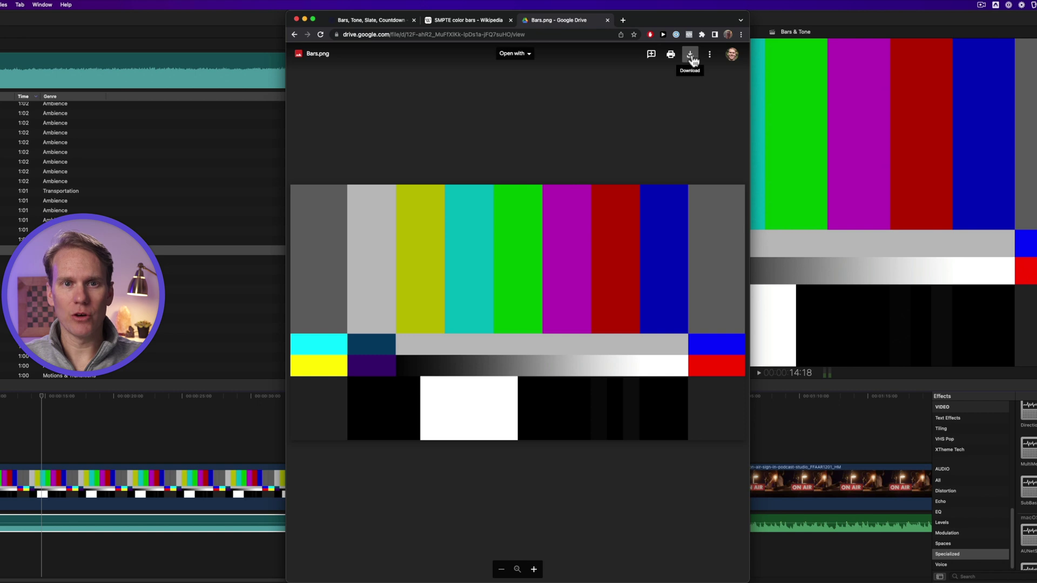
{"action": "left_click", "coordinate": [691, 55]}
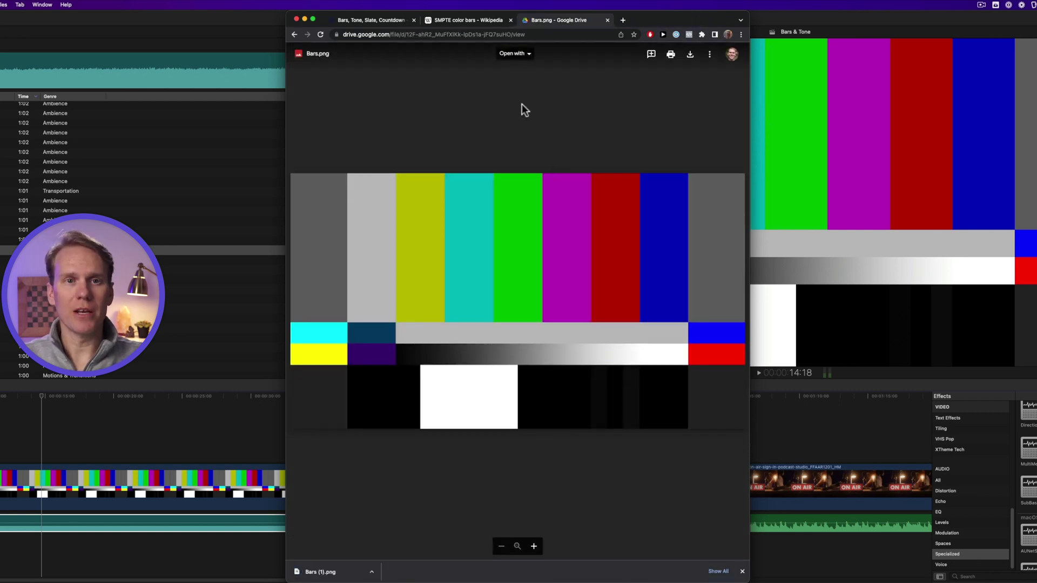
{"action": "left_click", "coordinate": [490, 19]}
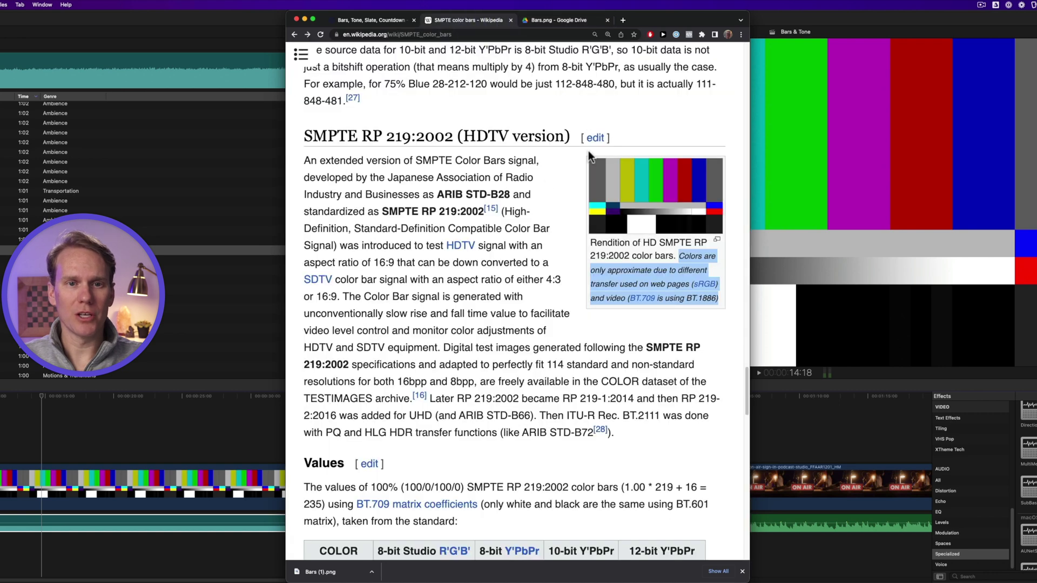
Open the HD SMPTE color bars image in Media Viewer and follow its CC BY-SA 3.0 licence link
{"action": "left_click", "coordinate": [625, 192]}
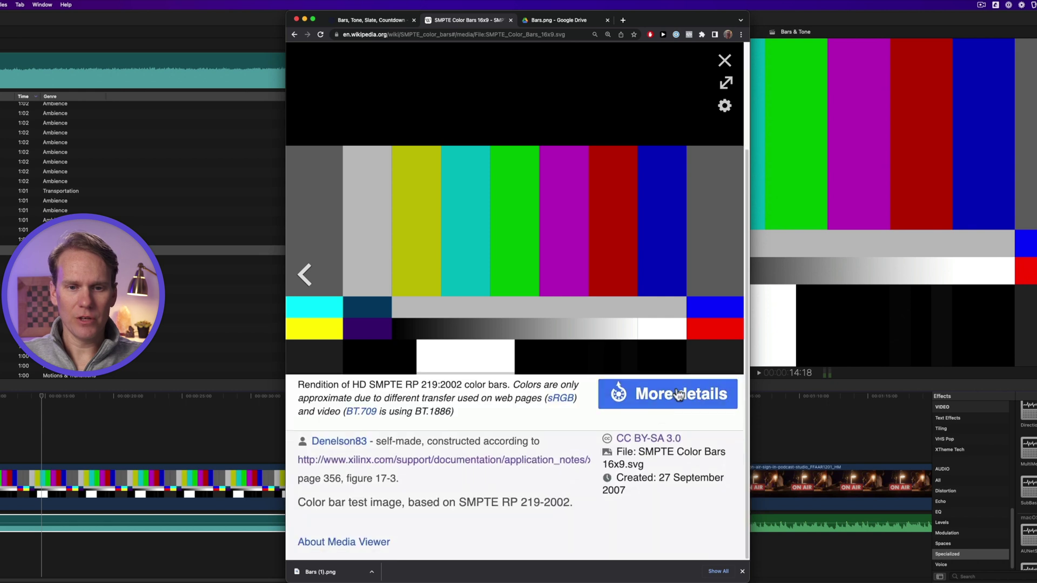
{"action": "left_click", "coordinate": [637, 444]}
Scroll the Creative Commons BY-SA 3.0 summary and highlight the Attribution requirement
{"action": "scroll", "coordinate": [614, 300], "scroll_direction": "down", "scroll_amount": 2}
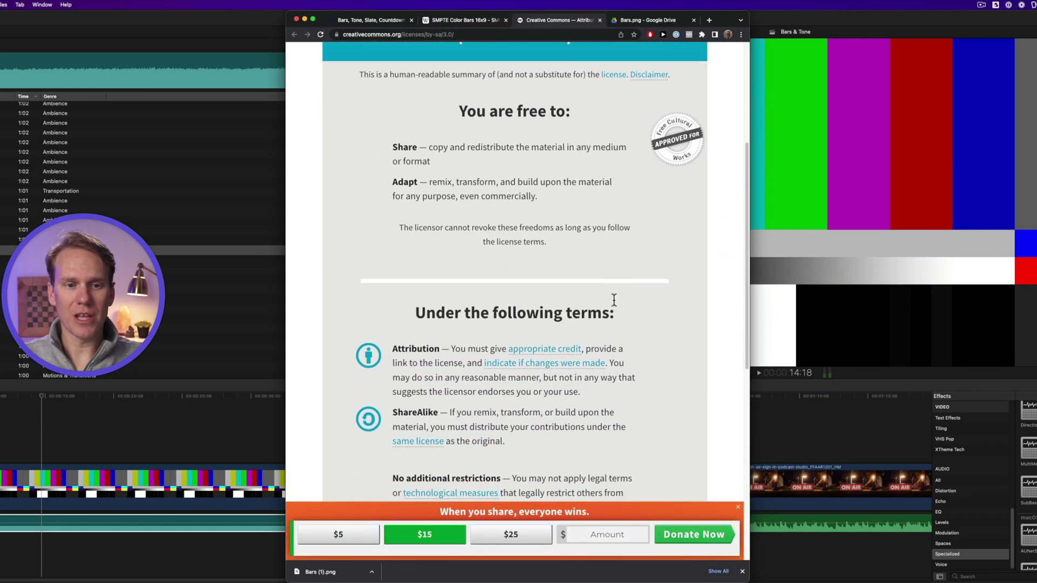
{"action": "scroll", "coordinate": [636, 292], "scroll_direction": "down", "scroll_amount": 2}
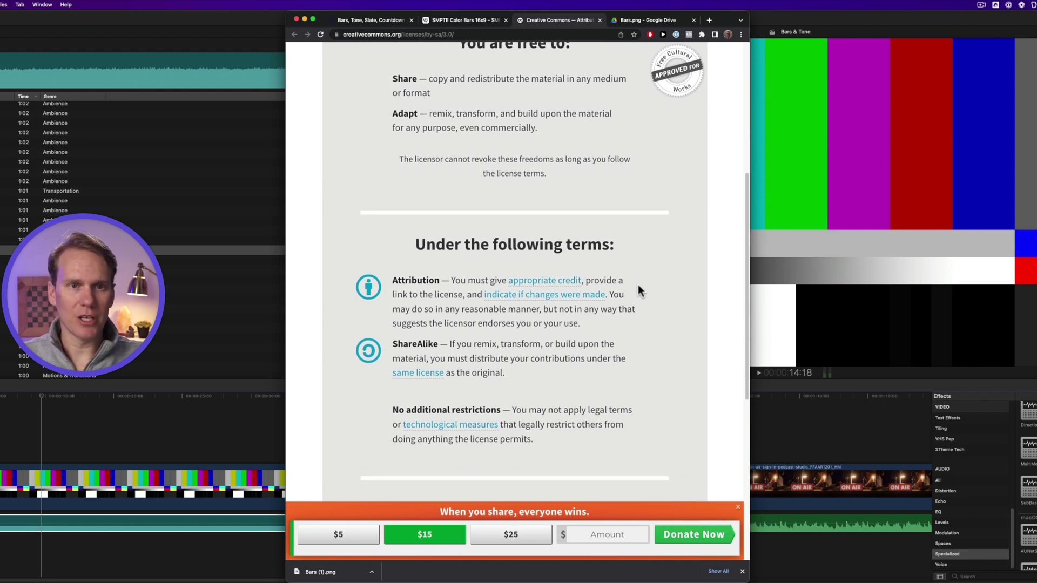
{"action": "scroll", "coordinate": [637, 284], "scroll_direction": "up", "scroll_amount": 5}
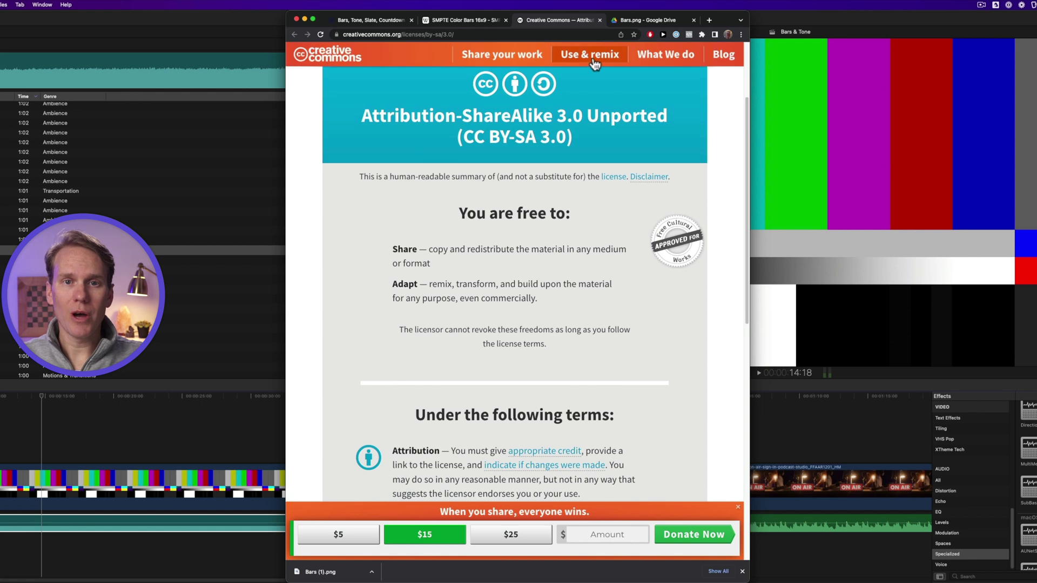
{"action": "scroll", "coordinate": [468, 351], "scroll_direction": "down", "scroll_amount": 4}
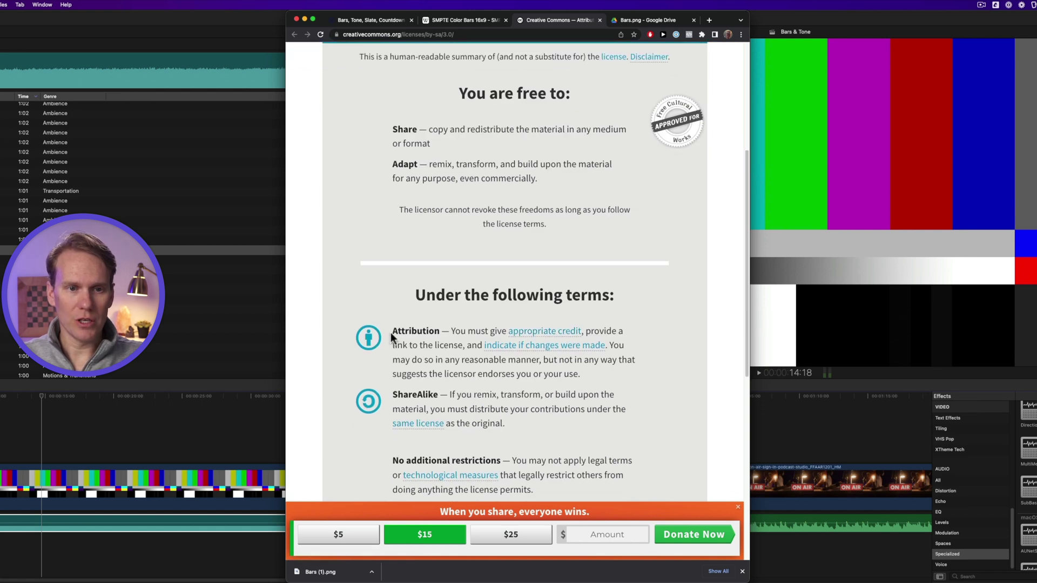
{"action": "left_click_drag", "start_coordinate": [390, 331], "coordinate": [605, 365]}
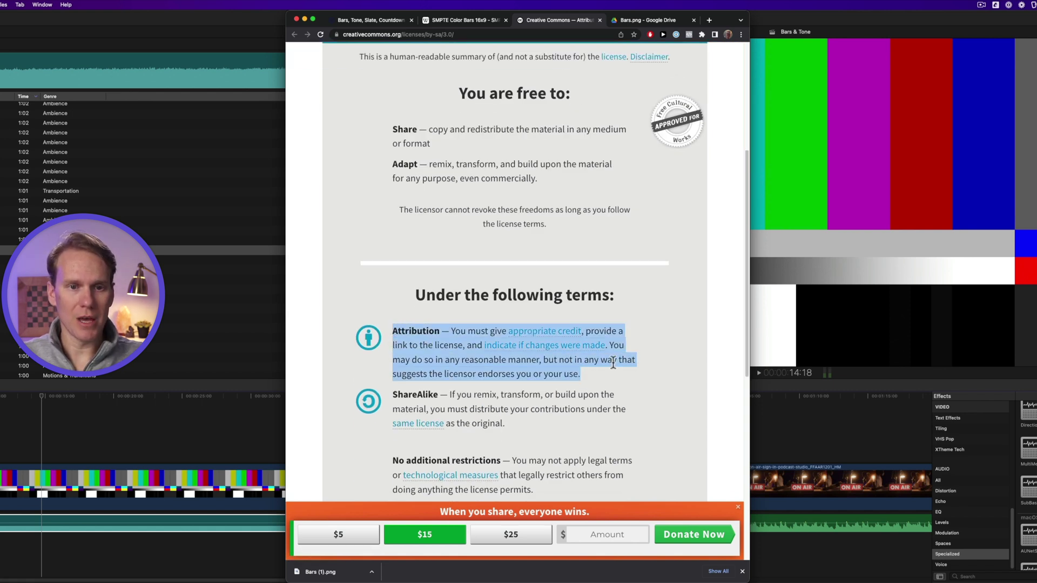
Download the original 1920×1080 SMPTE_Color_Bars_16x9.svg from Wikipedia's media viewer
{"action": "left_click", "coordinate": [480, 20]}
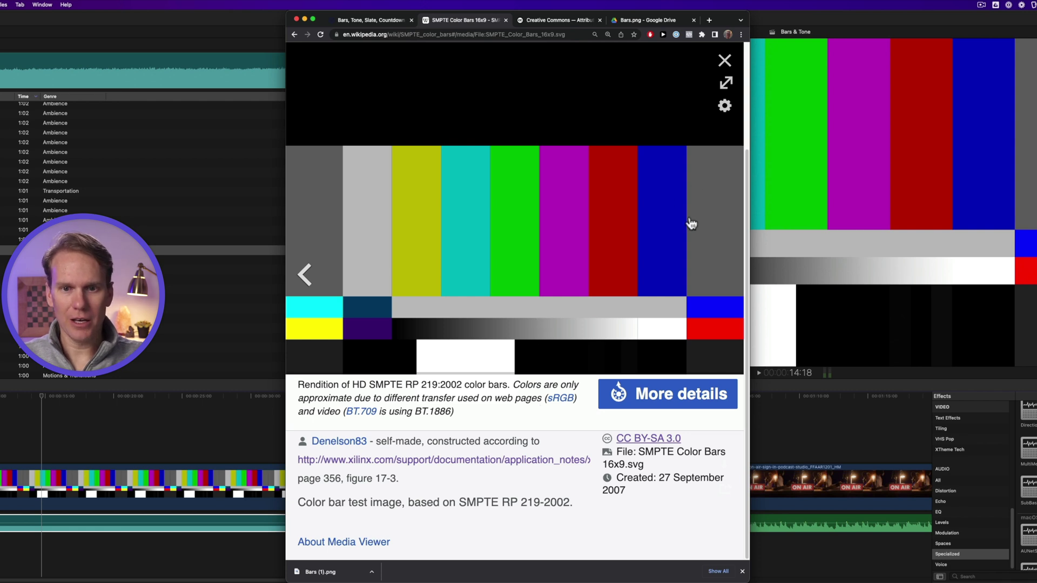
{"action": "scroll", "coordinate": [690, 224], "scroll_direction": "up", "scroll_amount": 2}
{"action": "left_click", "coordinate": [724, 467]}
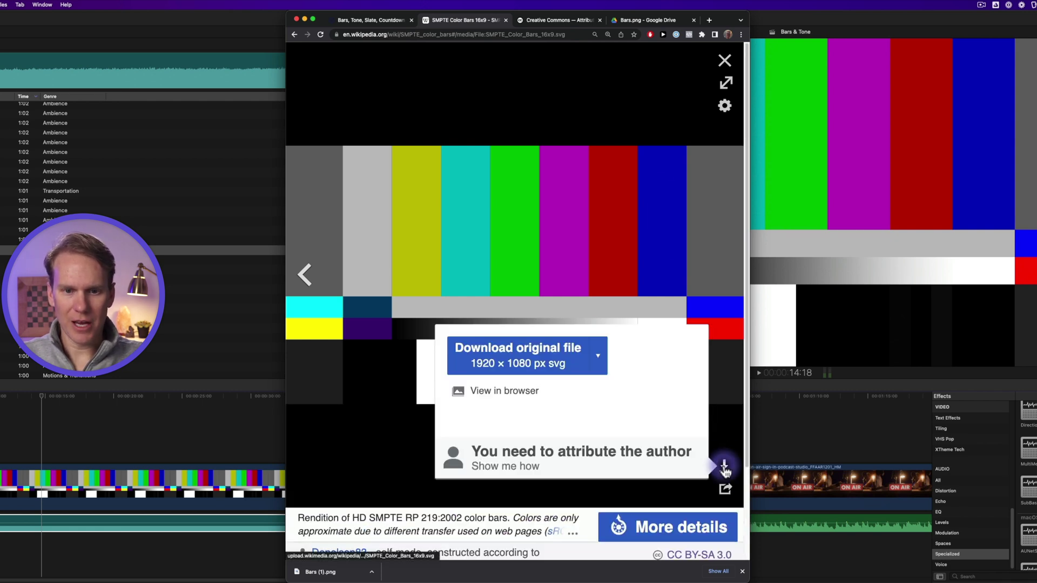
{"action": "left_click", "coordinate": [520, 367]}
Quick Look SMPTE_Color_Bars_16x9.svg in Downloads, then bring up its Open With app list
{"action": "left_click", "coordinate": [161, 60]}
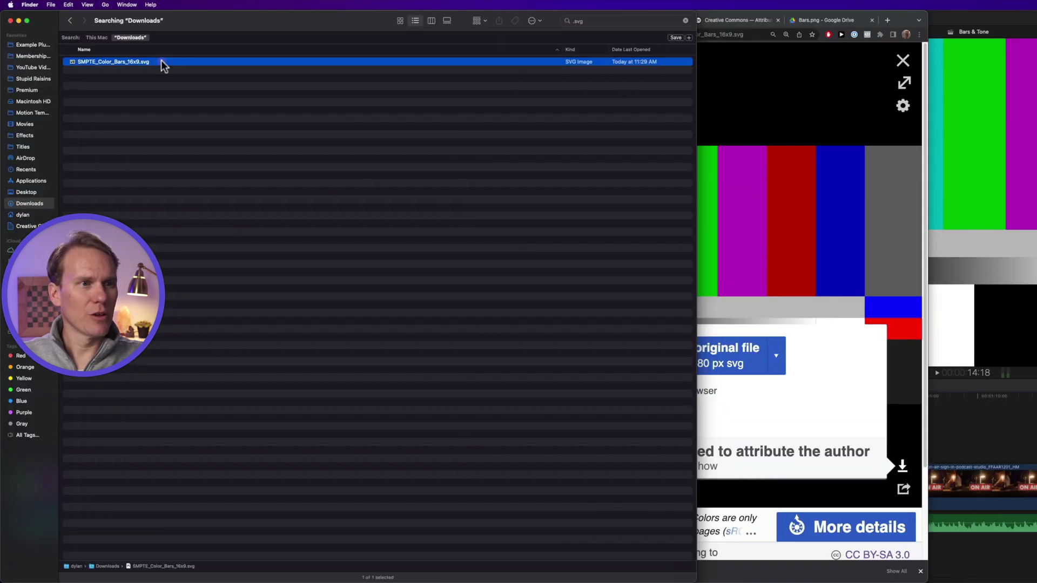
{"action": "key", "text": "space"}
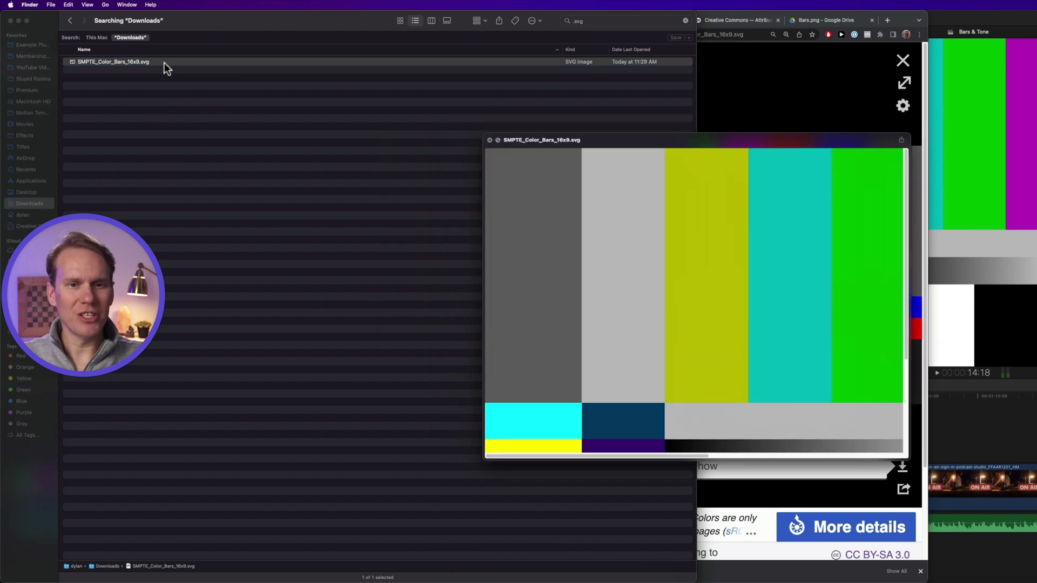
{"action": "key", "text": "space"}
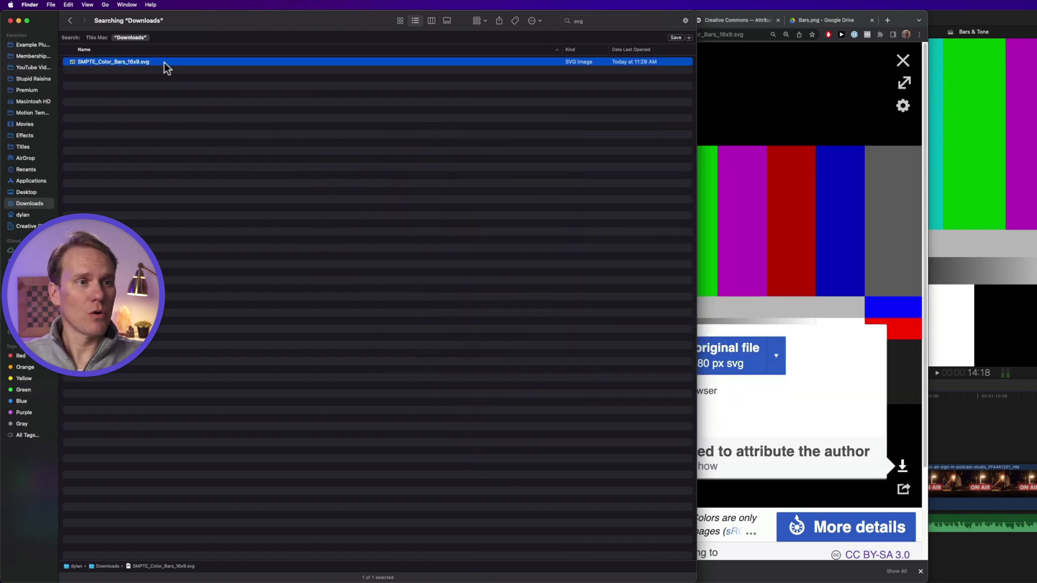
{"action": "right_click", "coordinate": [165, 63]}
{"action": "mouse_move", "coordinate": [201, 77]}
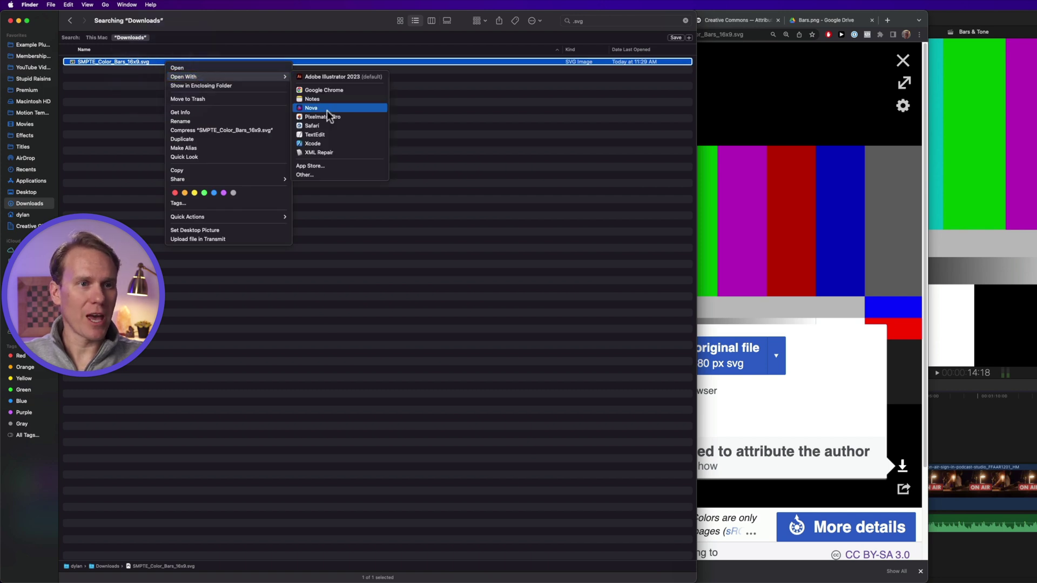
Open the SVG in Pixelmator Pro and start a PNG export named Bars
{"action": "left_click", "coordinate": [360, 120]}
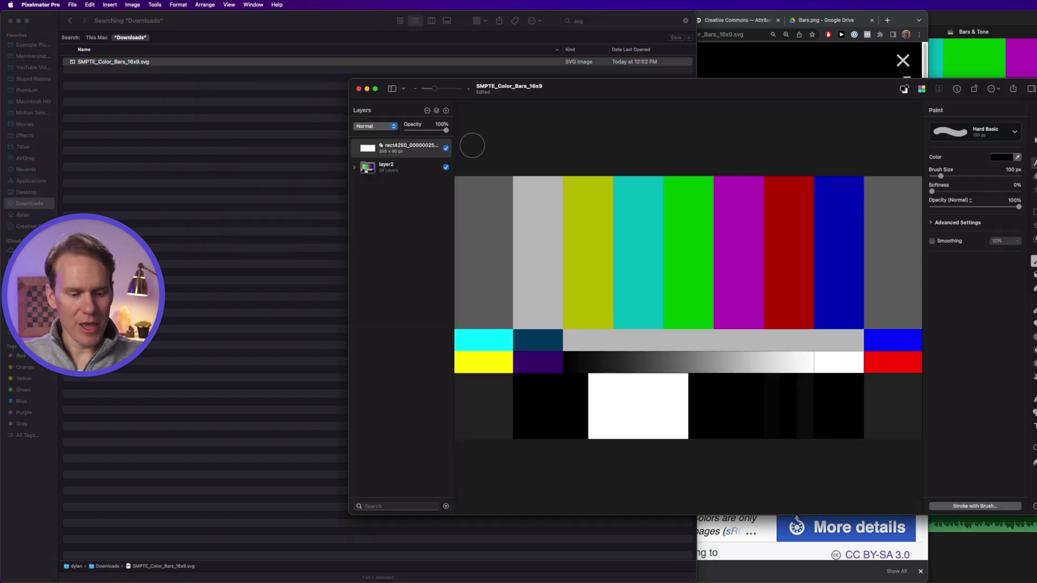
{"action": "key", "text": "super+shift+e"}
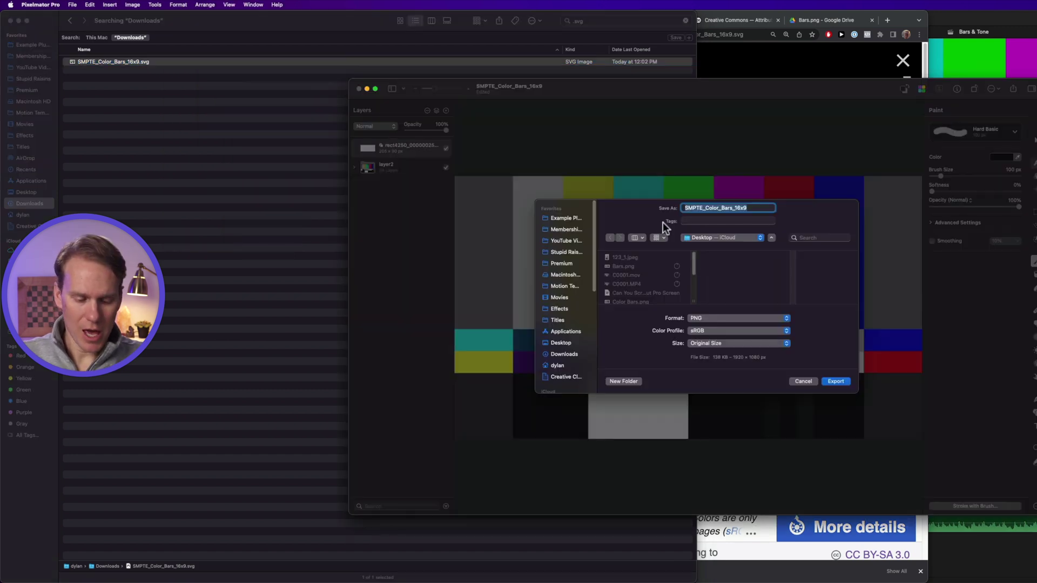
{"action": "type", "text": "Bar"}
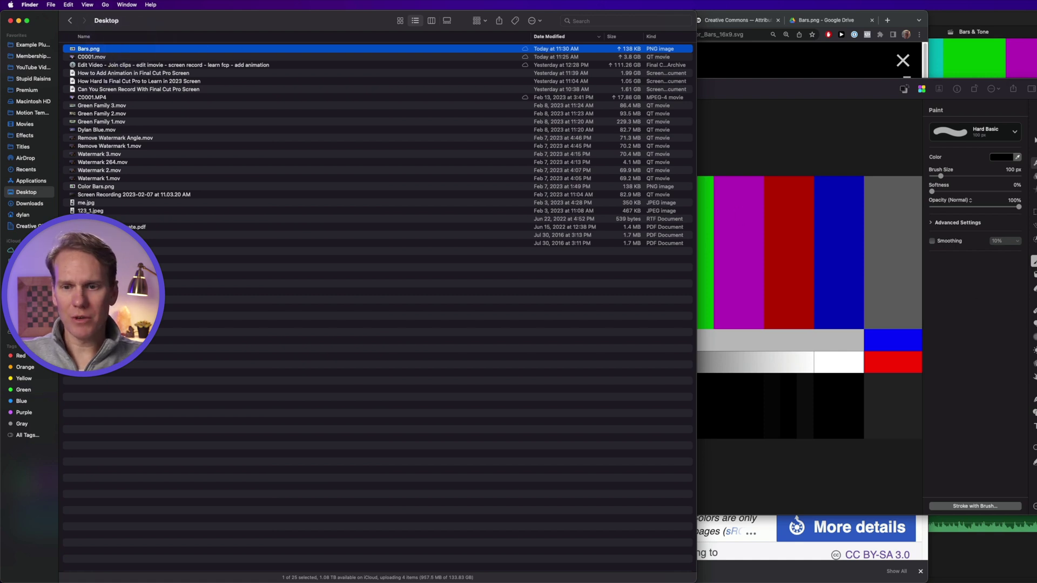
Back in Final Cut Pro, import Bars.png from the Desktop into the Tutorials event
{"action": "key", "text": "super+Tab"}
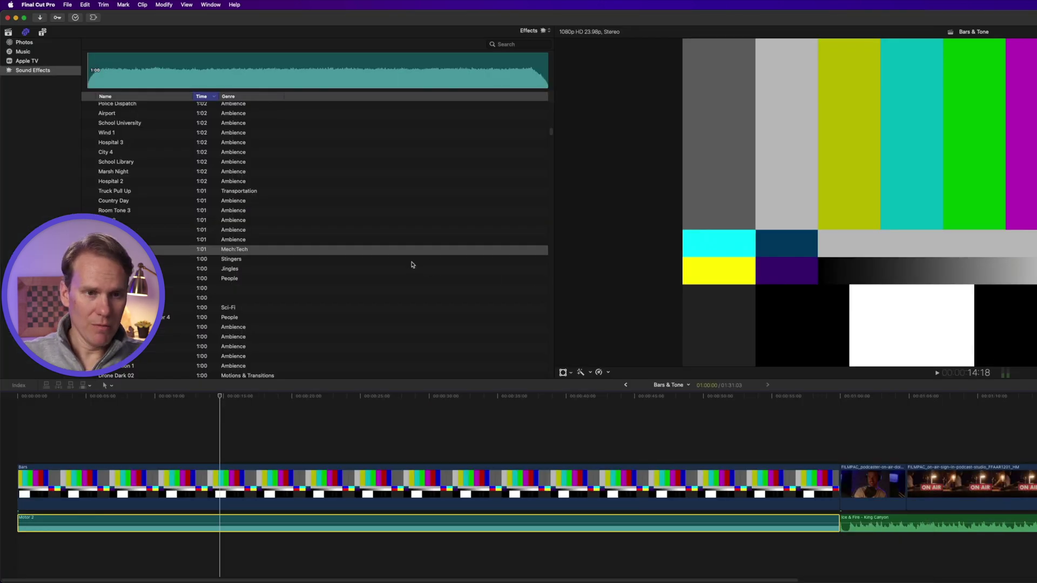
{"action": "key", "text": "super+i"}
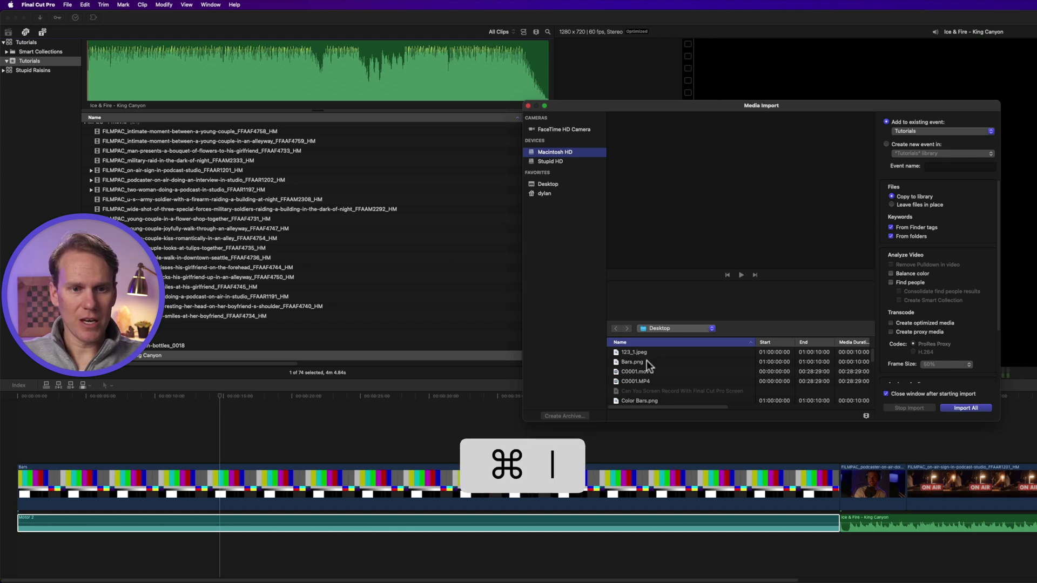
{"action": "left_click", "coordinate": [646, 361]}
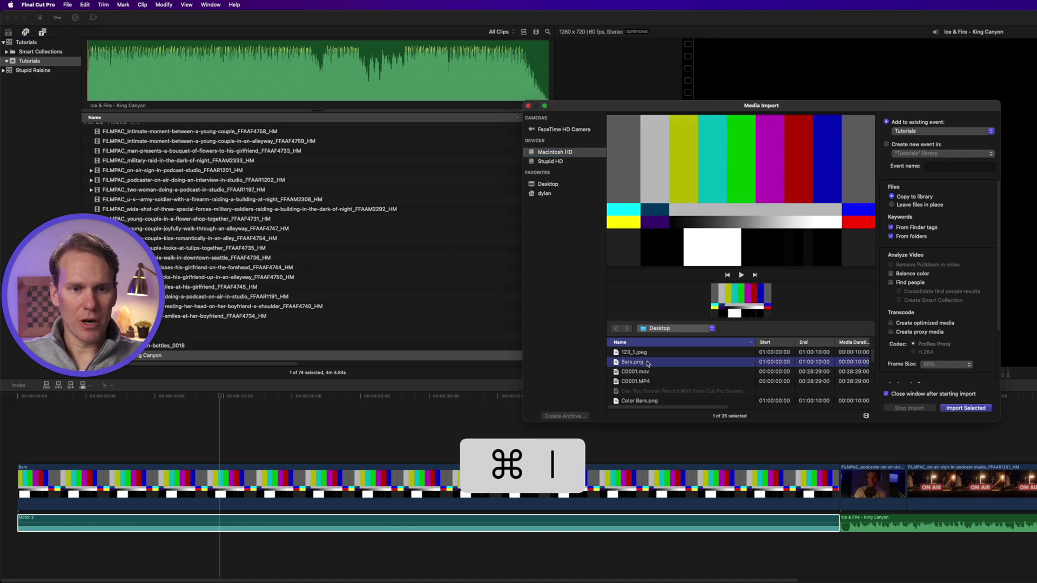
{"action": "left_click", "coordinate": [972, 408]}
Drag Bars.png from a Desktop Finder window into the browser, then above the tone audio in the timeline
{"action": "mouse_move", "coordinate": [562, 572]}
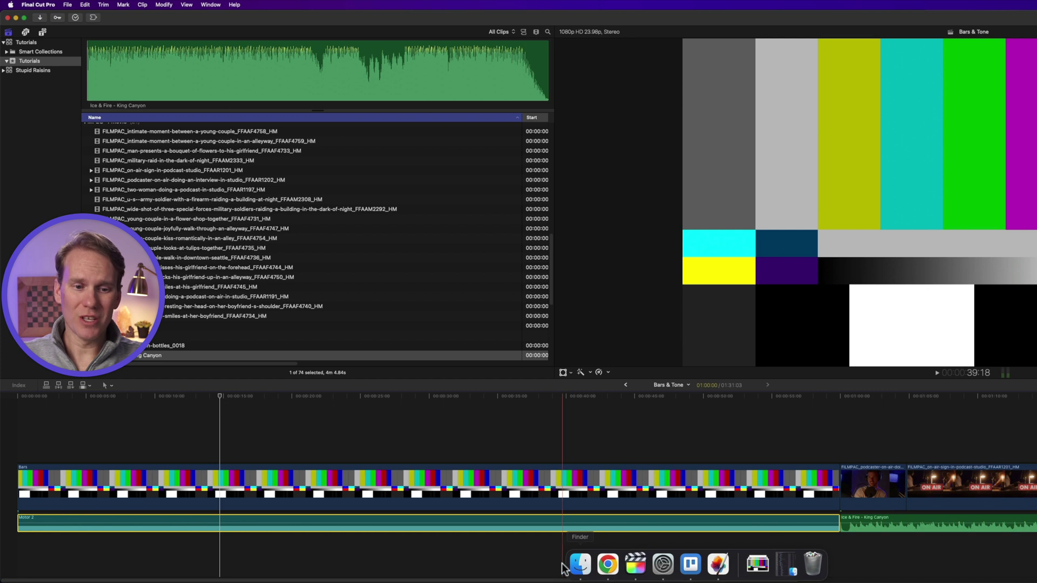
{"action": "left_click", "coordinate": [579, 564]}
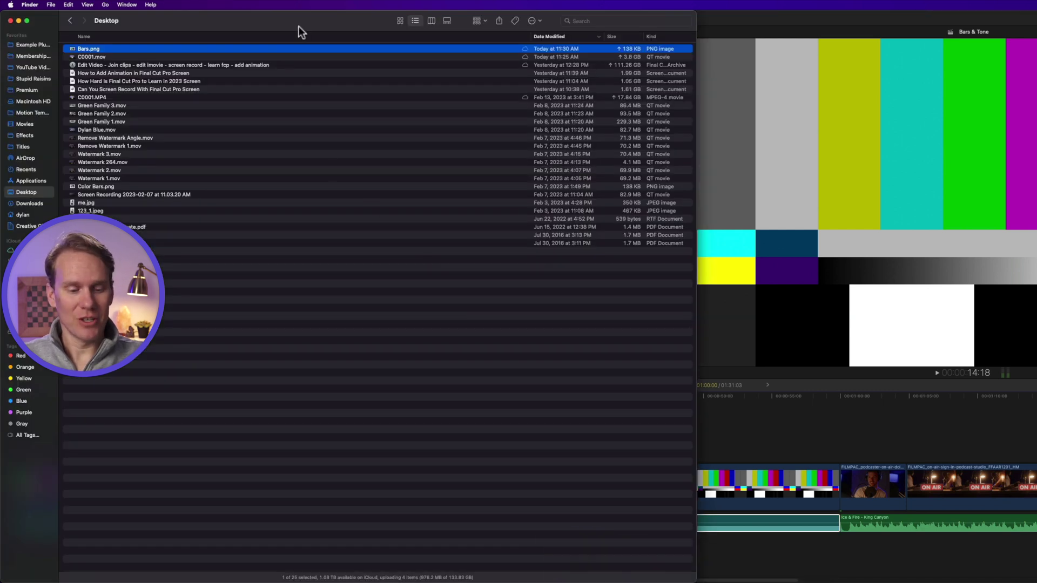
{"action": "key", "text": "ctrl+alt+g"}
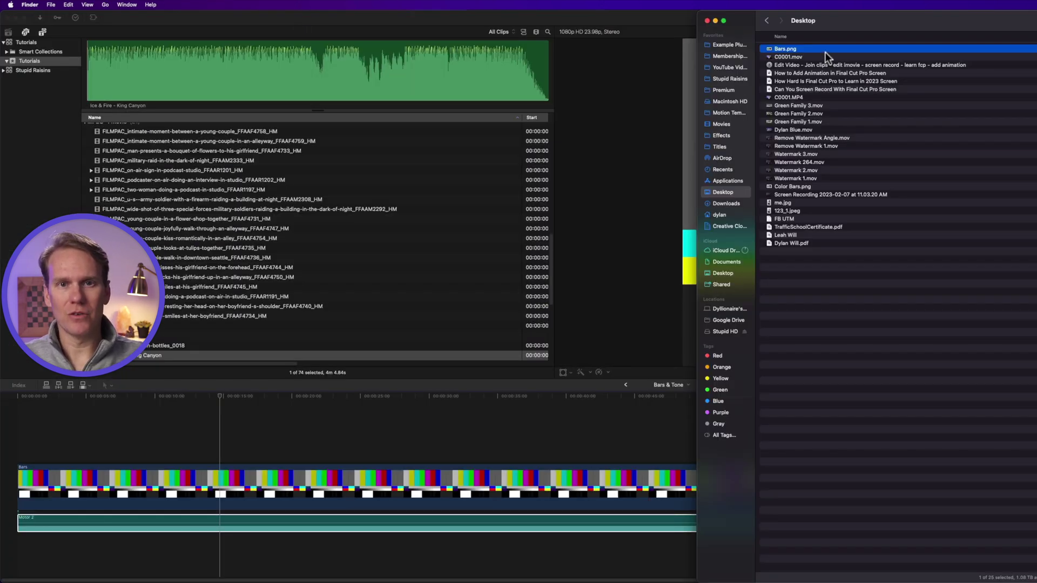
{"action": "left_click_drag", "start_coordinate": [821, 47], "coordinate": [407, 296]}
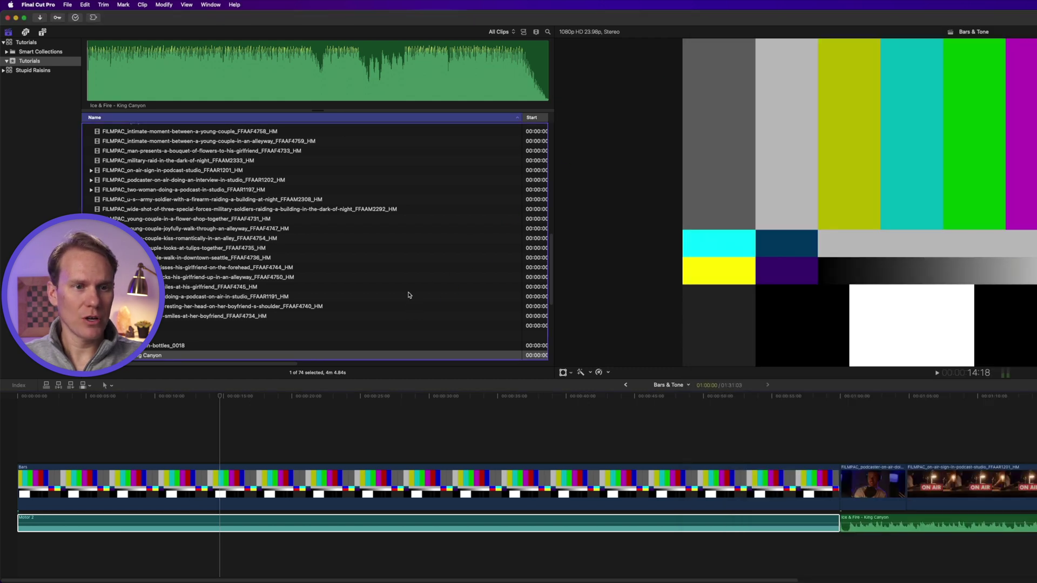
{"action": "left_click_drag", "start_coordinate": [407, 293], "coordinate": [700, 442]}
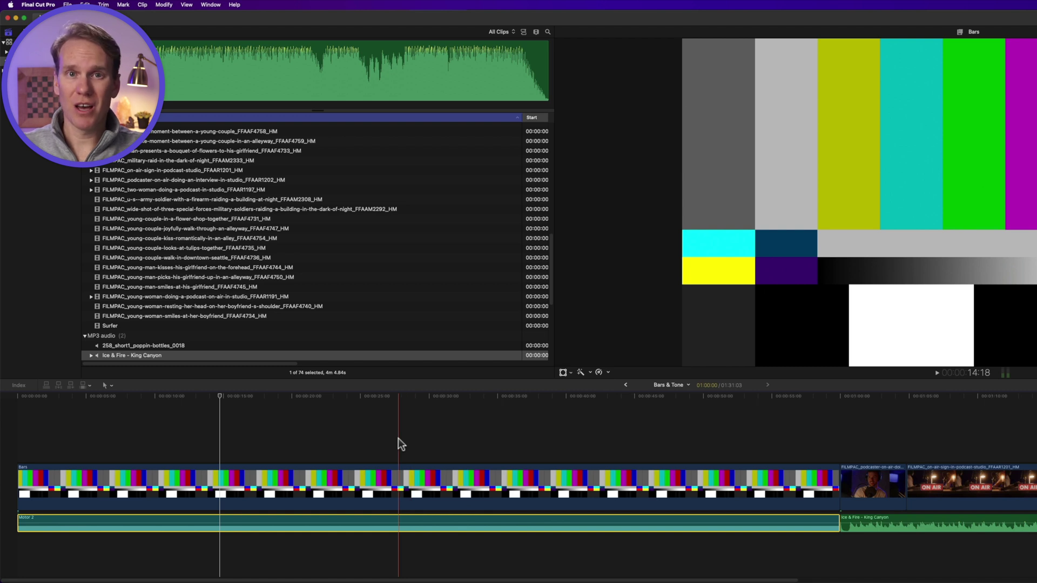
Select the Bars clip and tone audio and make them a compound clip named Bars & Tone Clip
{"action": "left_click_drag", "start_coordinate": [378, 483], "coordinate": [379, 522]}
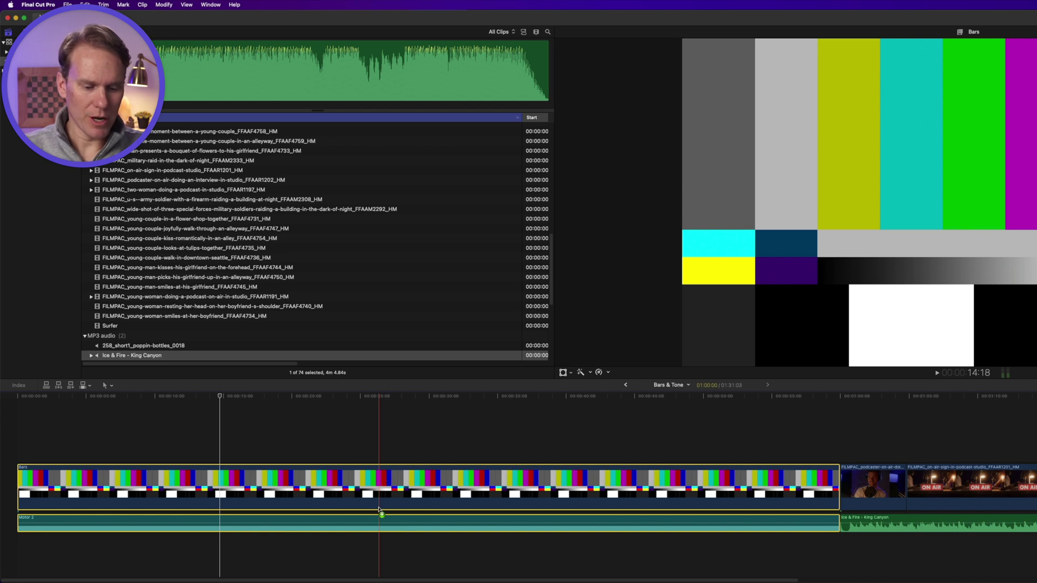
{"action": "key", "text": "alt+g"}
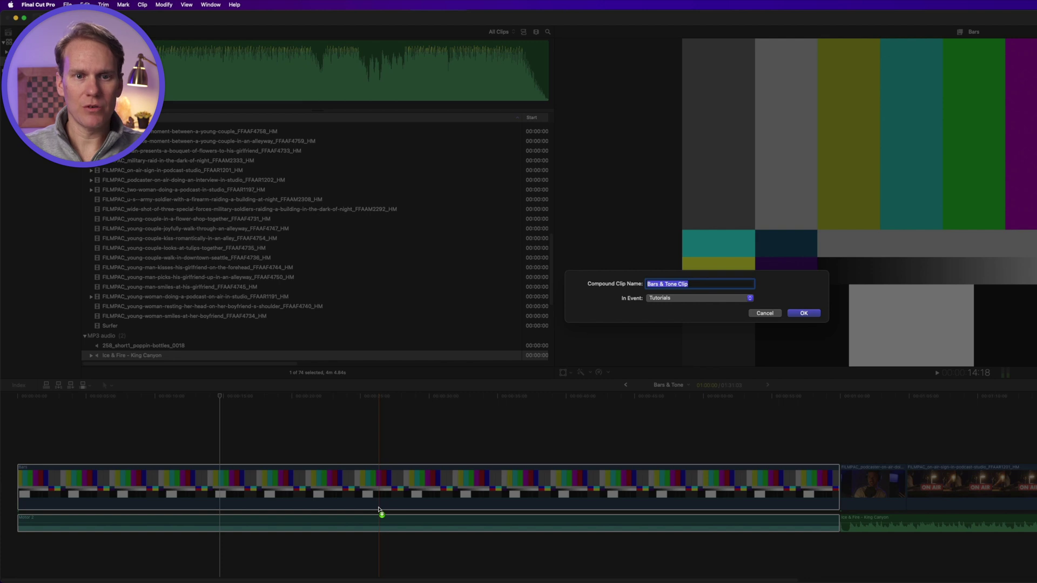
{"action": "key", "text": "Return"}
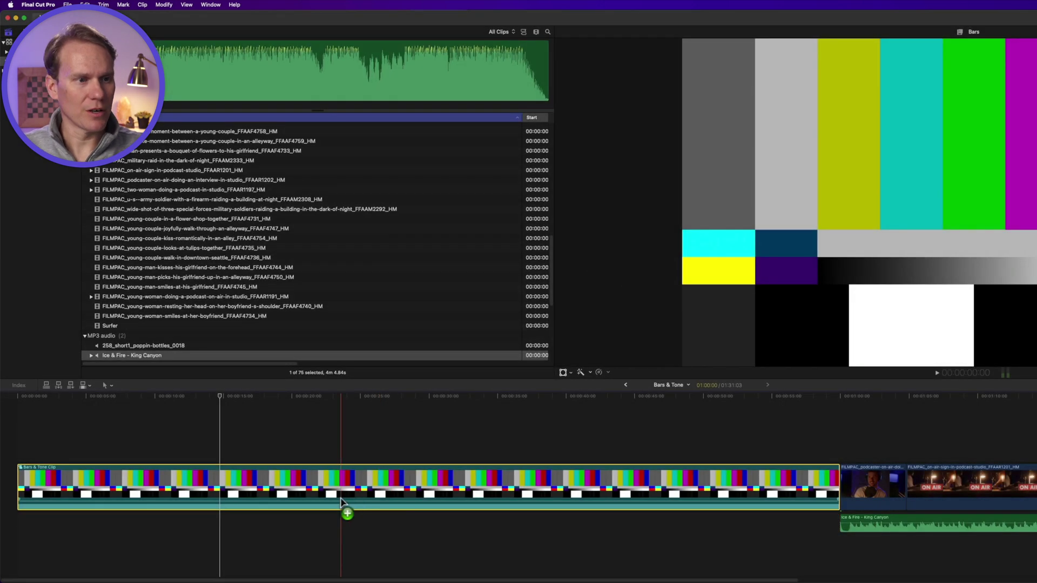
{"action": "scroll", "coordinate": [251, 261], "scroll_direction": "up", "scroll_amount": 10}
Locate Bars & Tone Clip in the browser and open the Join Clips project
{"action": "scroll", "coordinate": [252, 259], "scroll_direction": "up", "scroll_amount": 8}
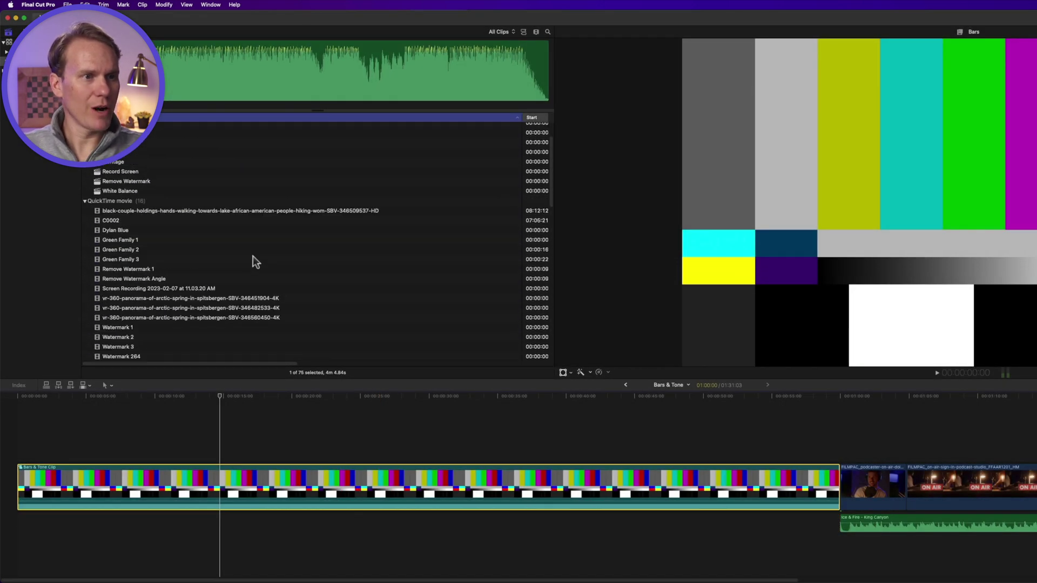
{"action": "scroll", "coordinate": [212, 247], "scroll_direction": "down", "scroll_amount": 8}
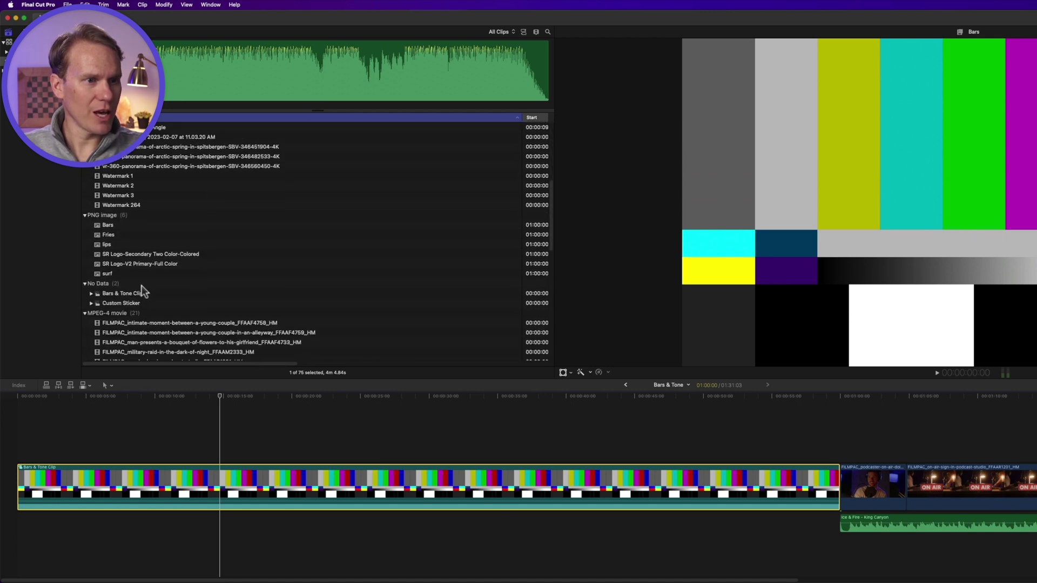
{"action": "left_click", "coordinate": [151, 293]}
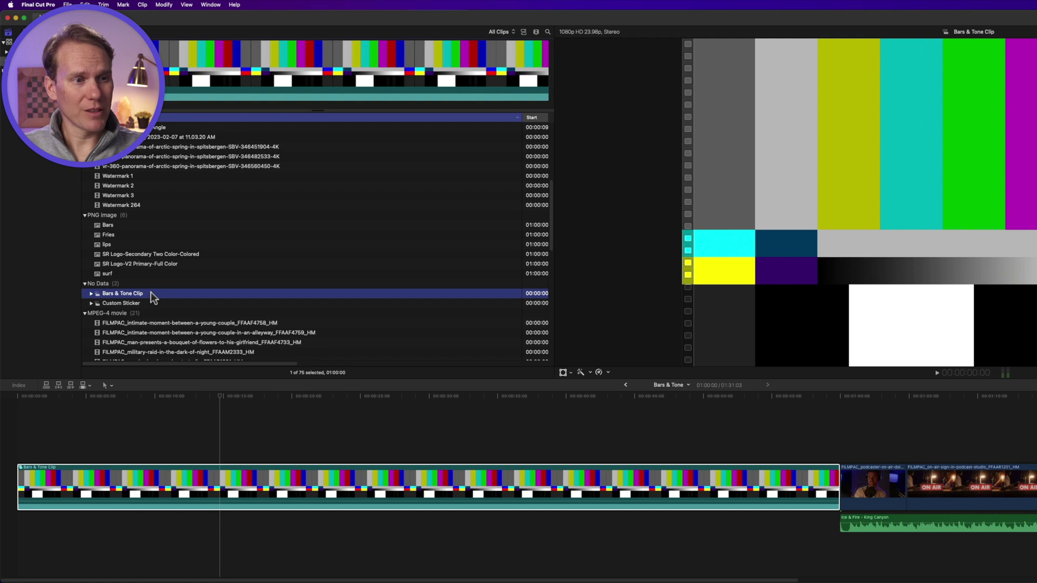
{"action": "scroll", "coordinate": [153, 248], "scroll_direction": "up", "scroll_amount": 10}
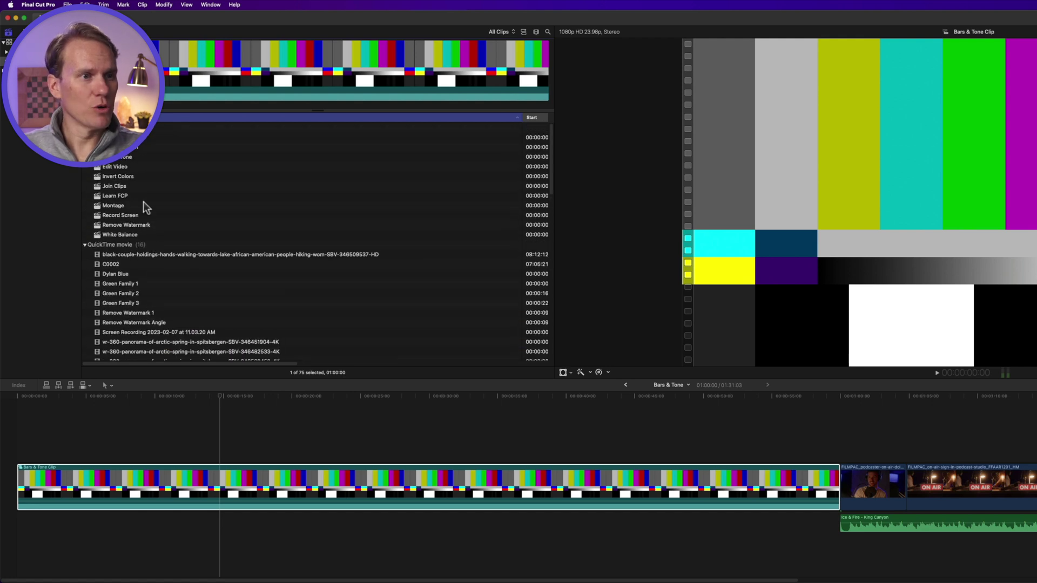
{"action": "double_click", "coordinate": [128, 186]}
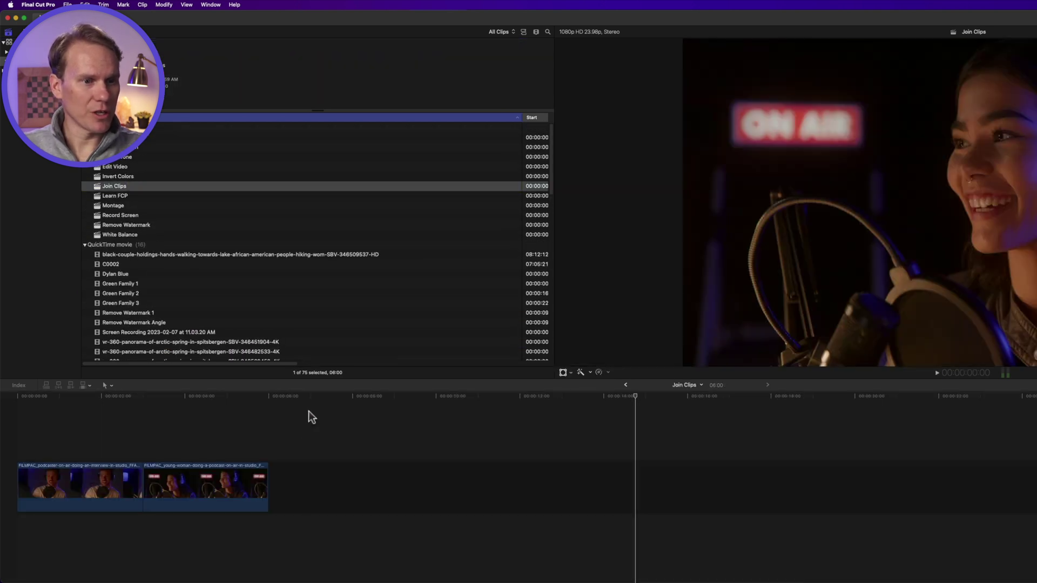
Insert Bars & Tone Clip at the start of Join Clips, then fit the timeline and play it back
{"action": "scroll", "coordinate": [179, 285], "scroll_direction": "down", "scroll_amount": 8}
{"action": "scroll", "coordinate": [168, 278], "scroll_direction": "down", "scroll_amount": 6}
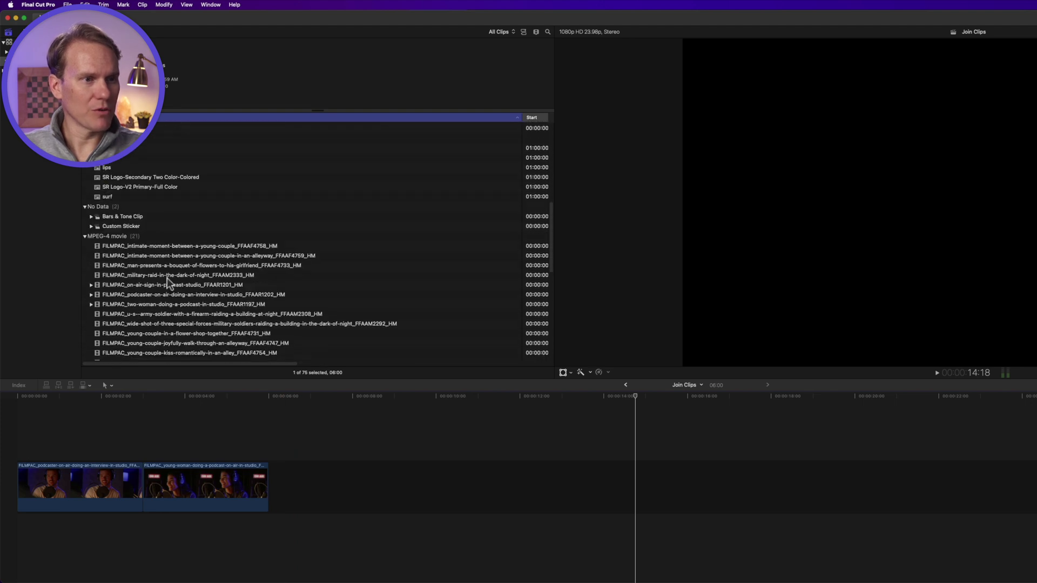
{"action": "left_click", "coordinate": [122, 210]}
{"action": "left_click", "coordinate": [319, 432]}
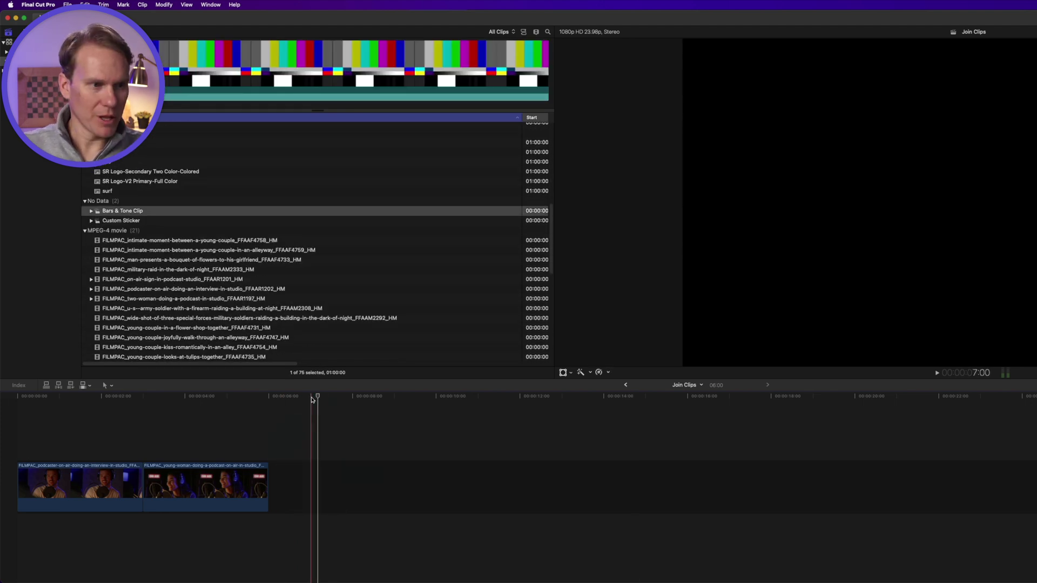
{"action": "key", "text": "Home"}
{"action": "left_click", "coordinate": [179, 209]}
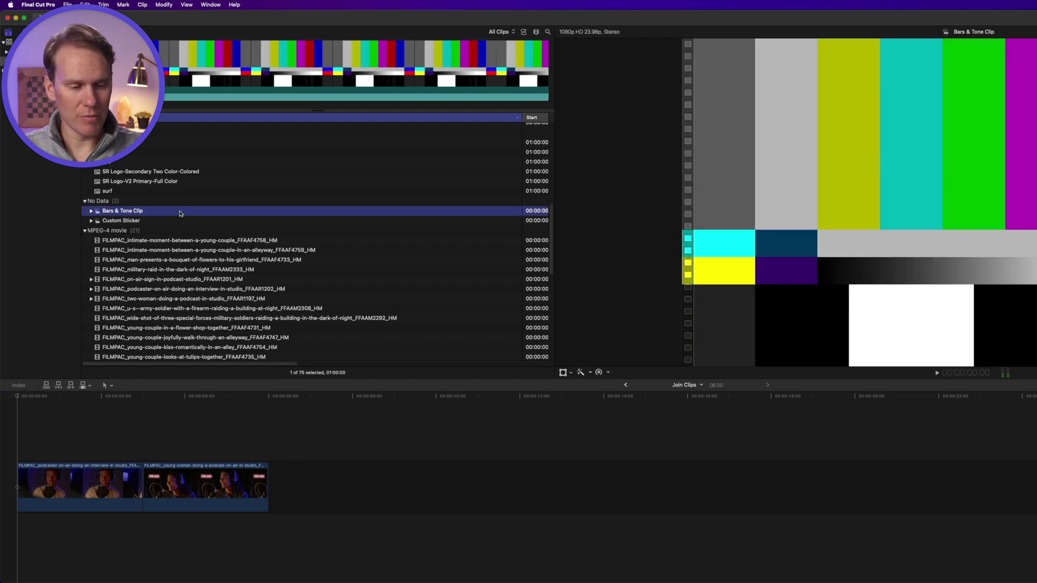
{"action": "key", "text": "w"}
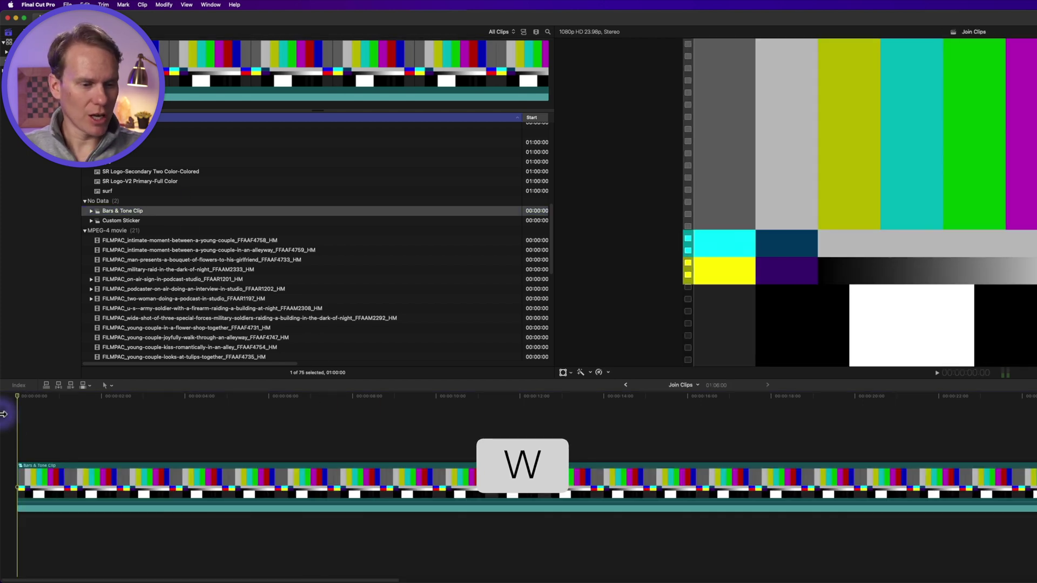
{"action": "key", "text": "shift+z"}
{"action": "key", "text": "space"}
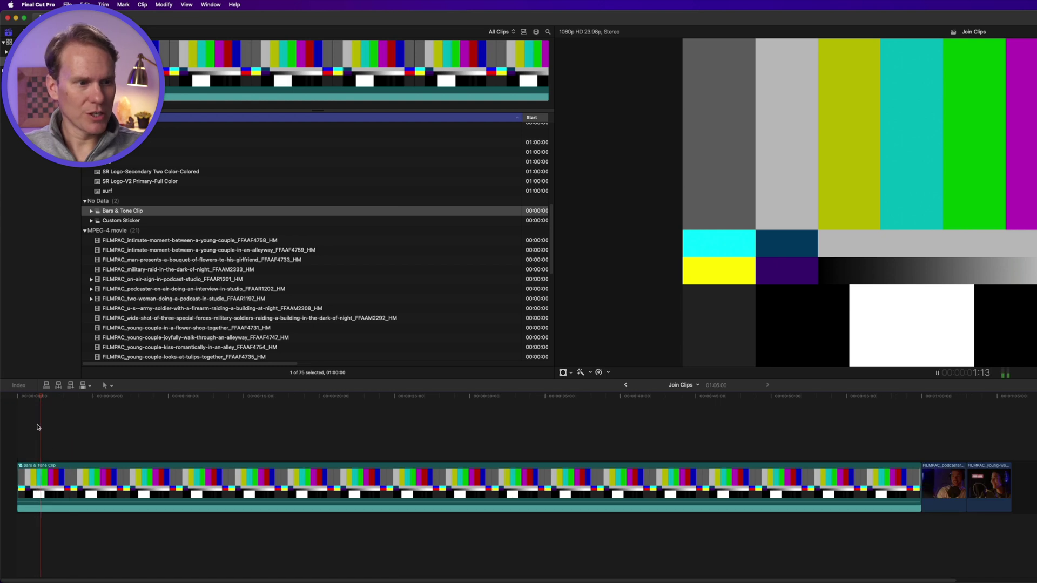